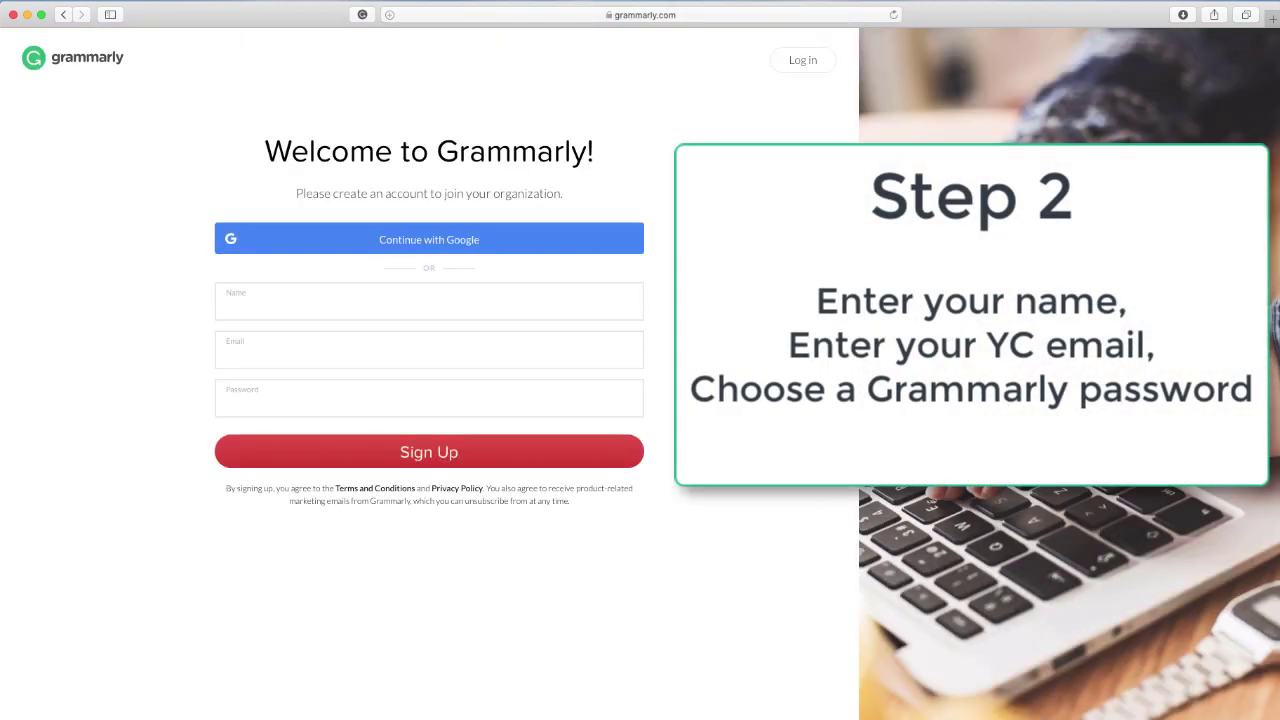
Begin entering the account name on sign-up, then go to the member login page.
click(228, 306)
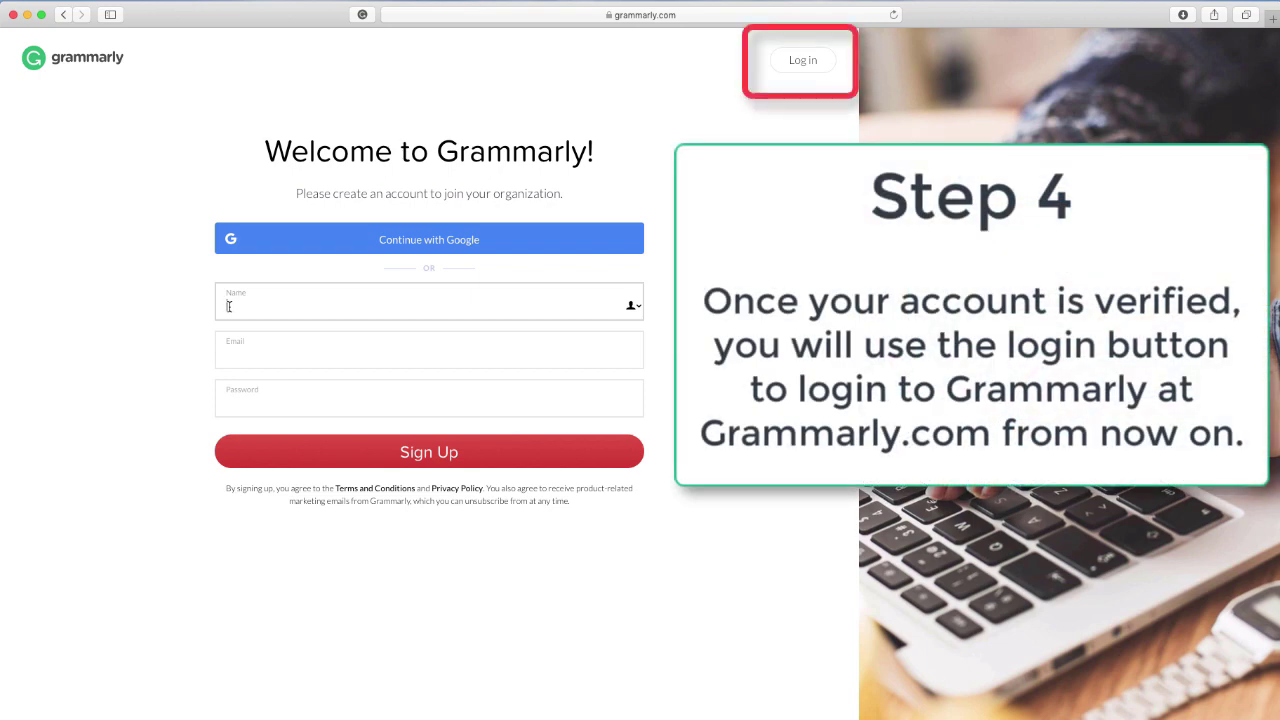
click(633, 307)
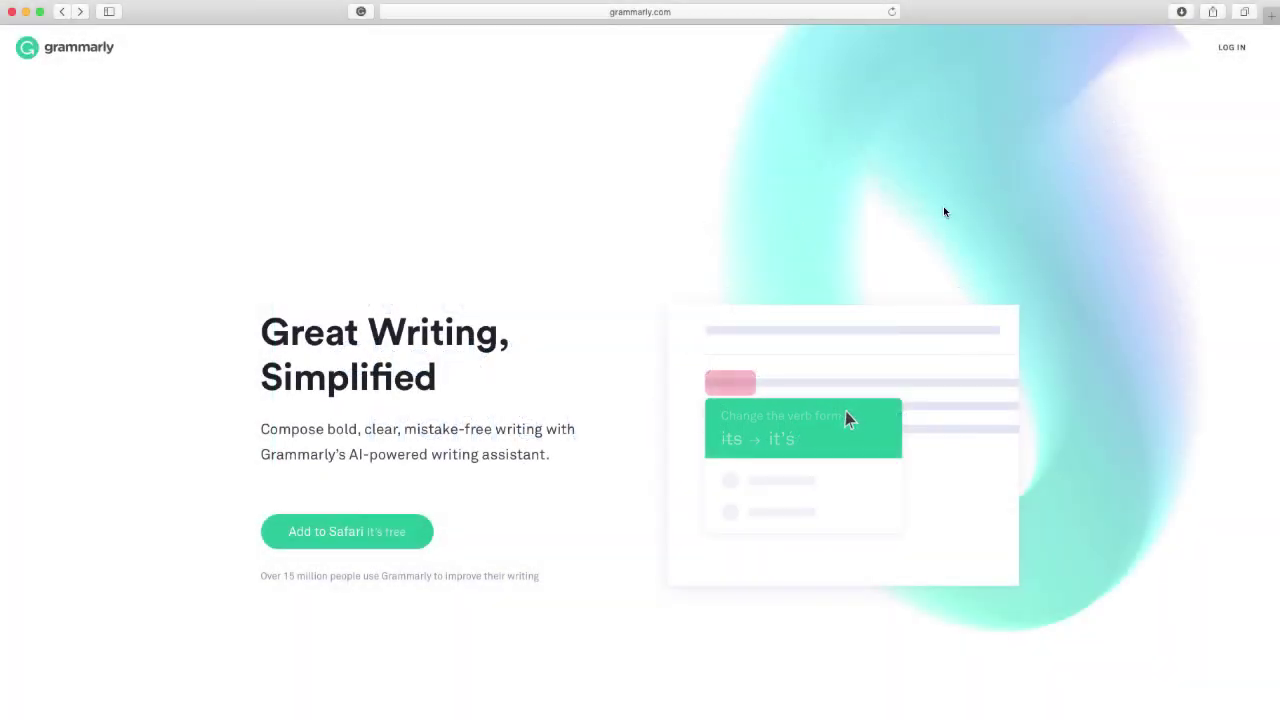
click(1226, 48)
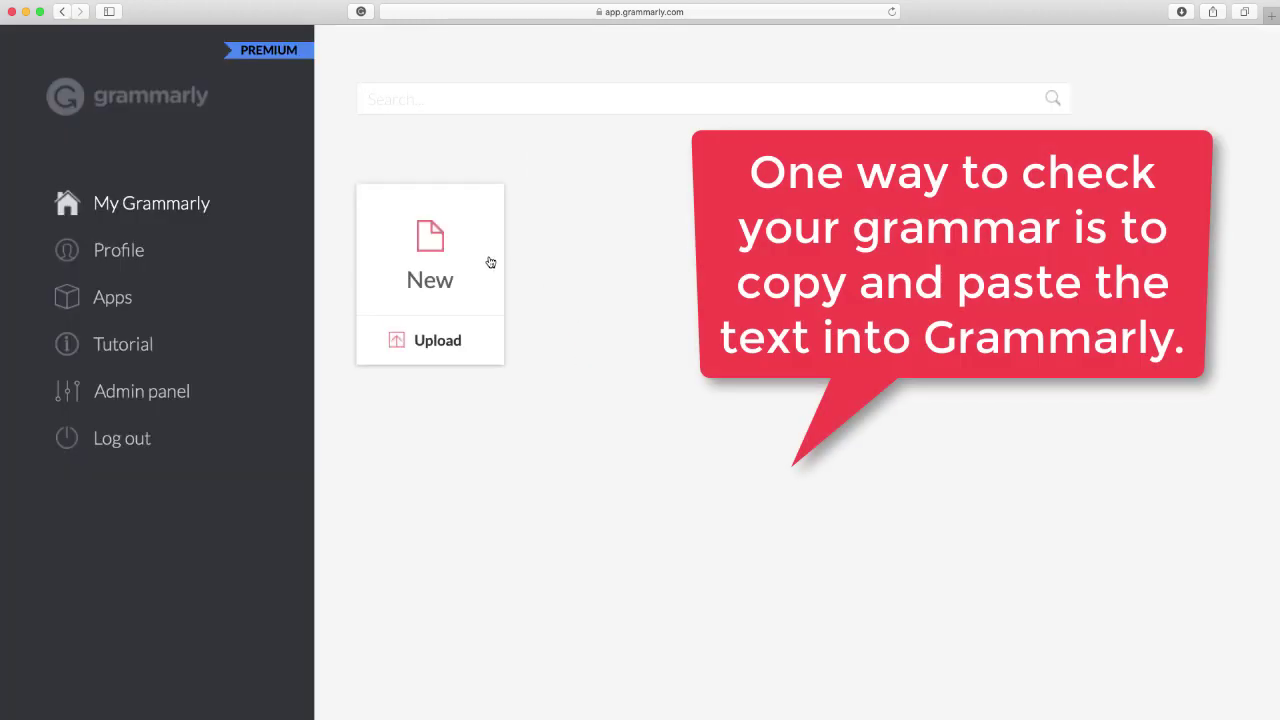
Create a new blank document and paste the copied reflective-teaching article into its body.
click(474, 260)
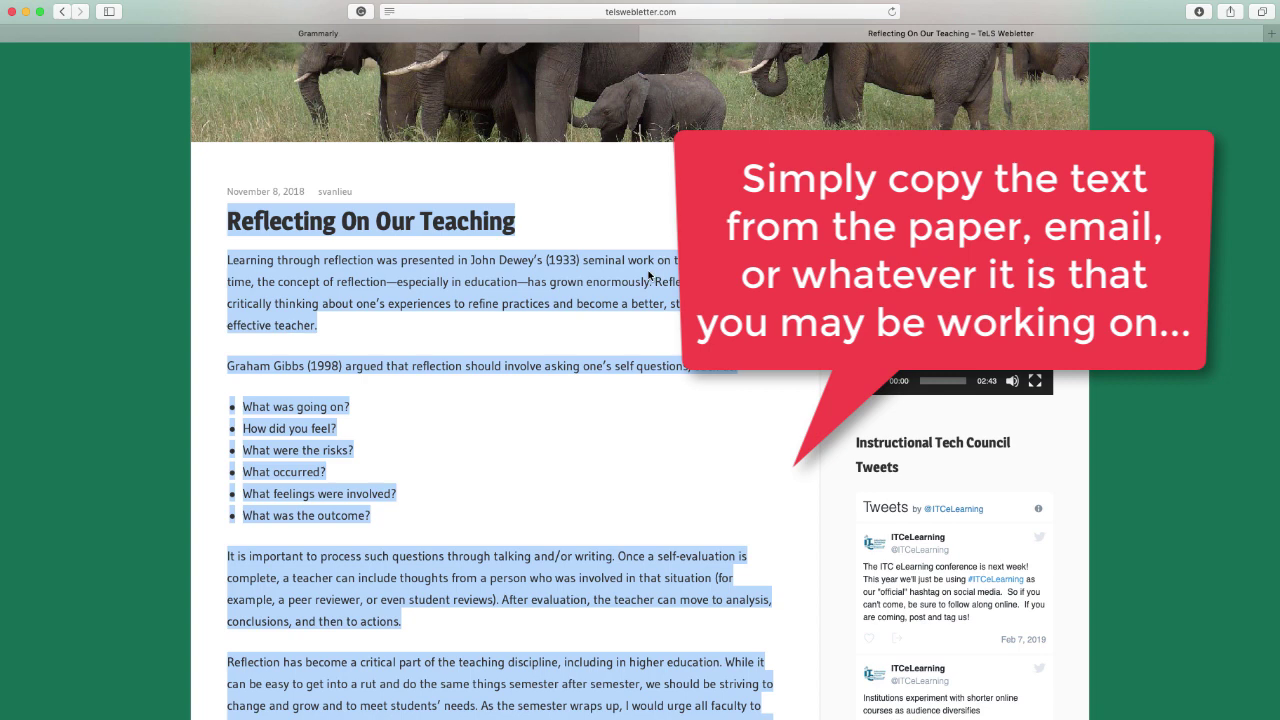
click(374, 37)
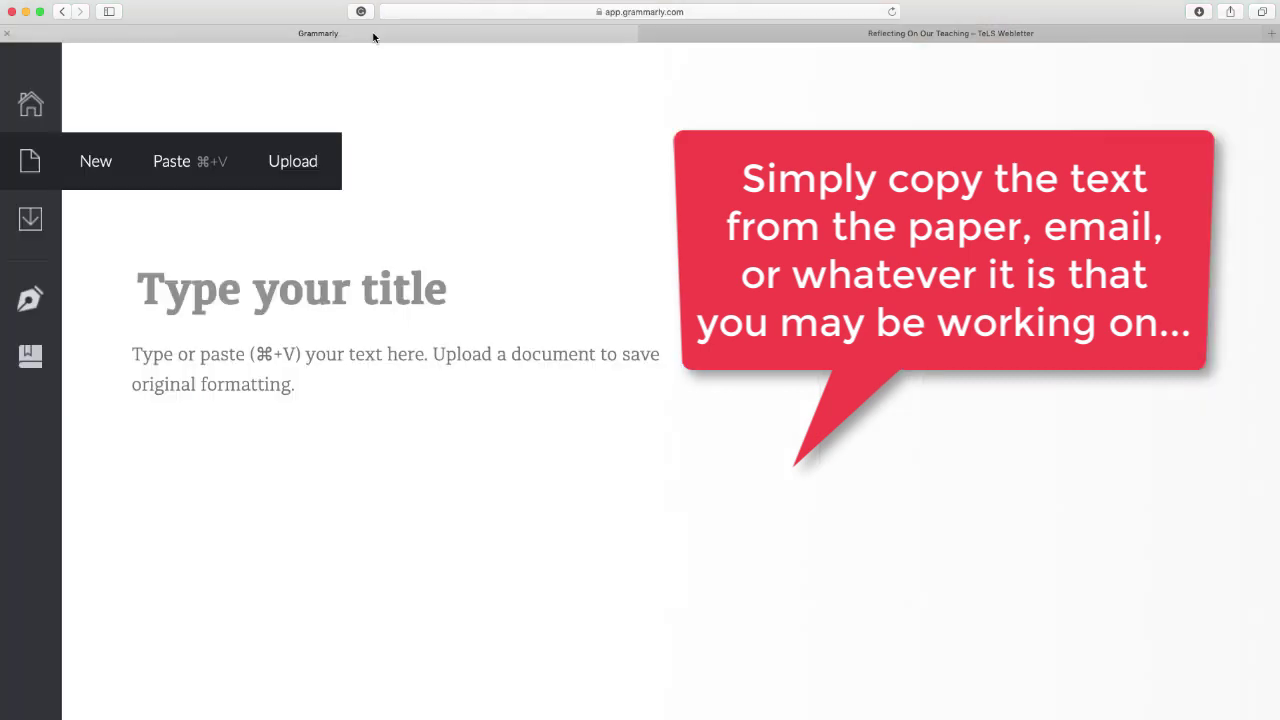
click(178, 297)
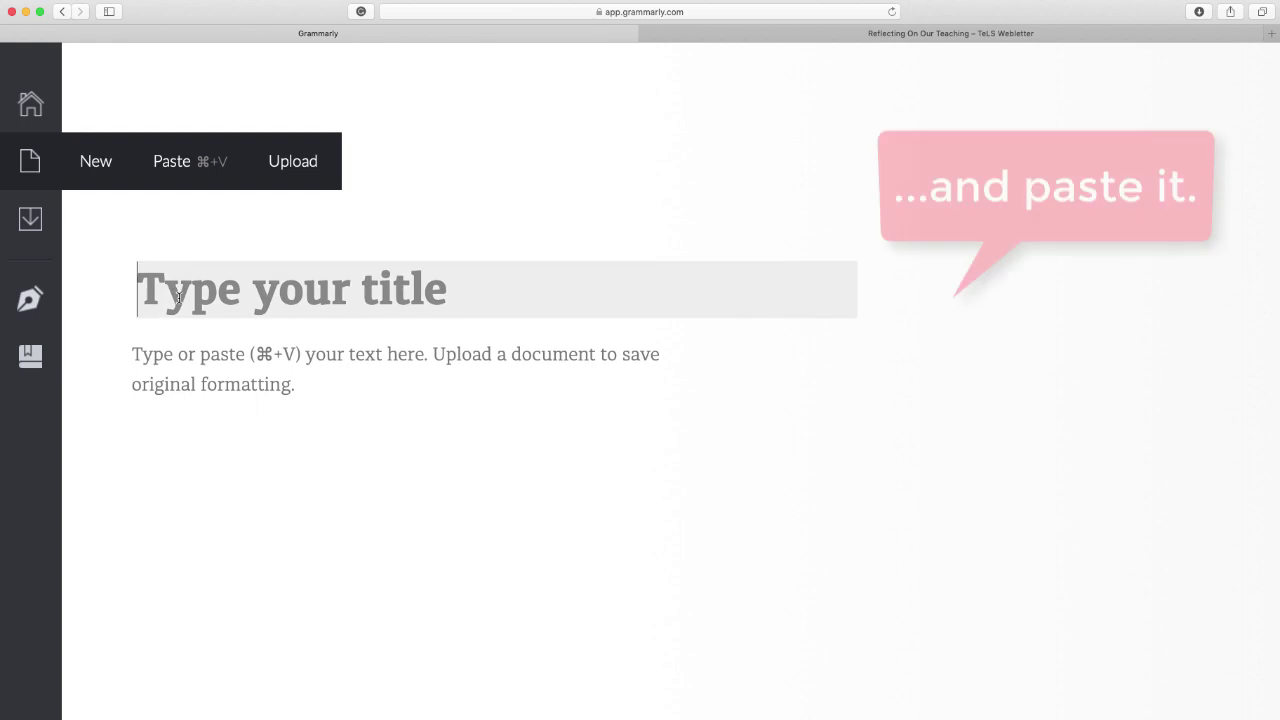
click(170, 354)
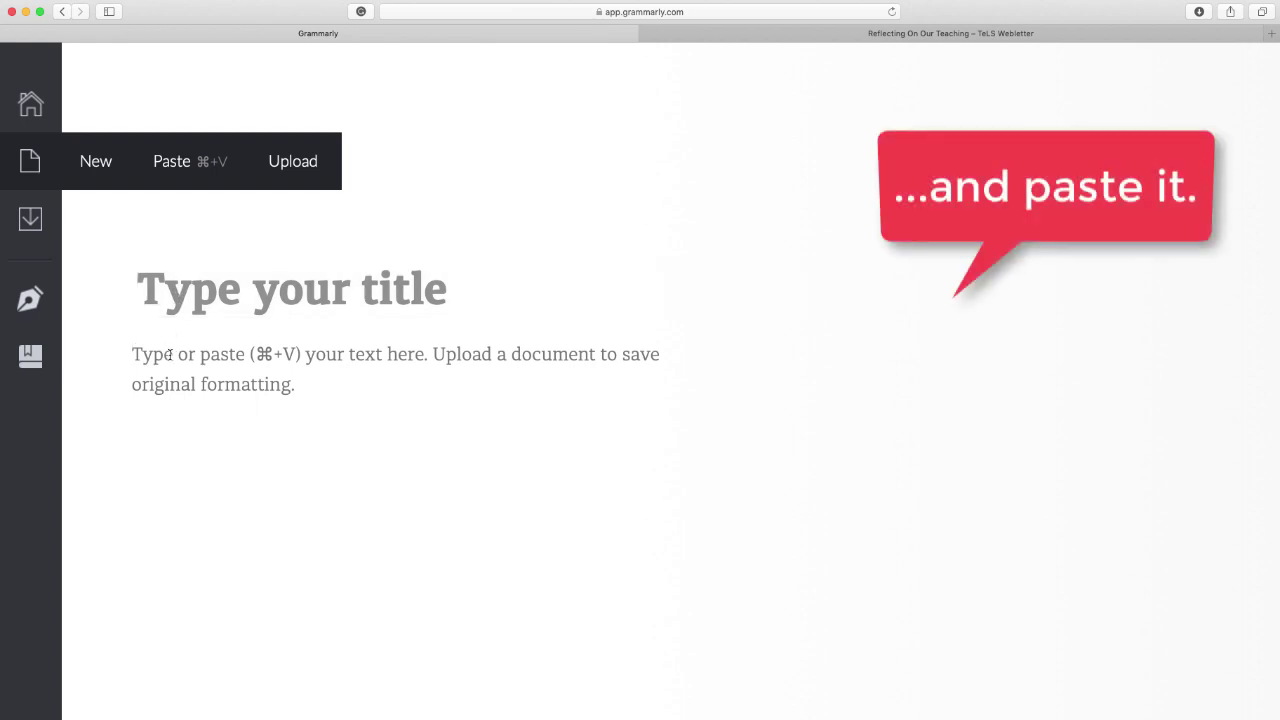
key(super+v)
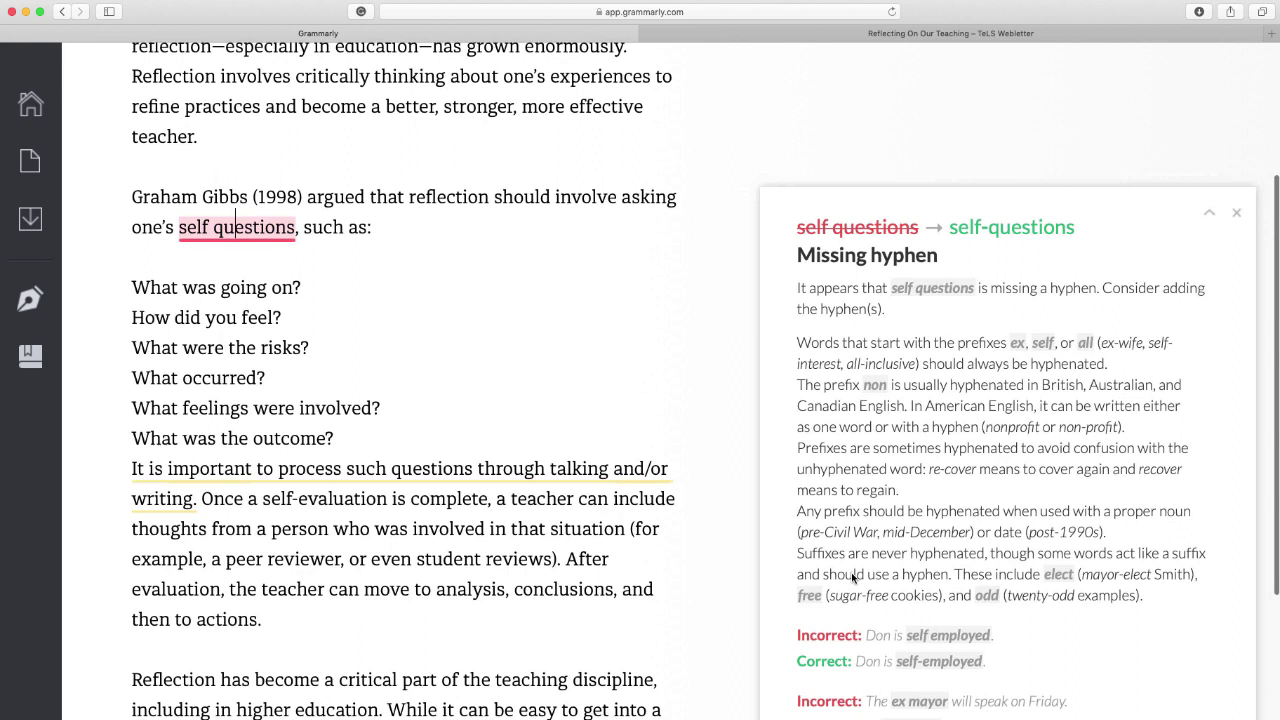
Accept the 'self-questions' hyphen and the wordiness rewrite, then view the 100/100 score report.
click(1008, 226)
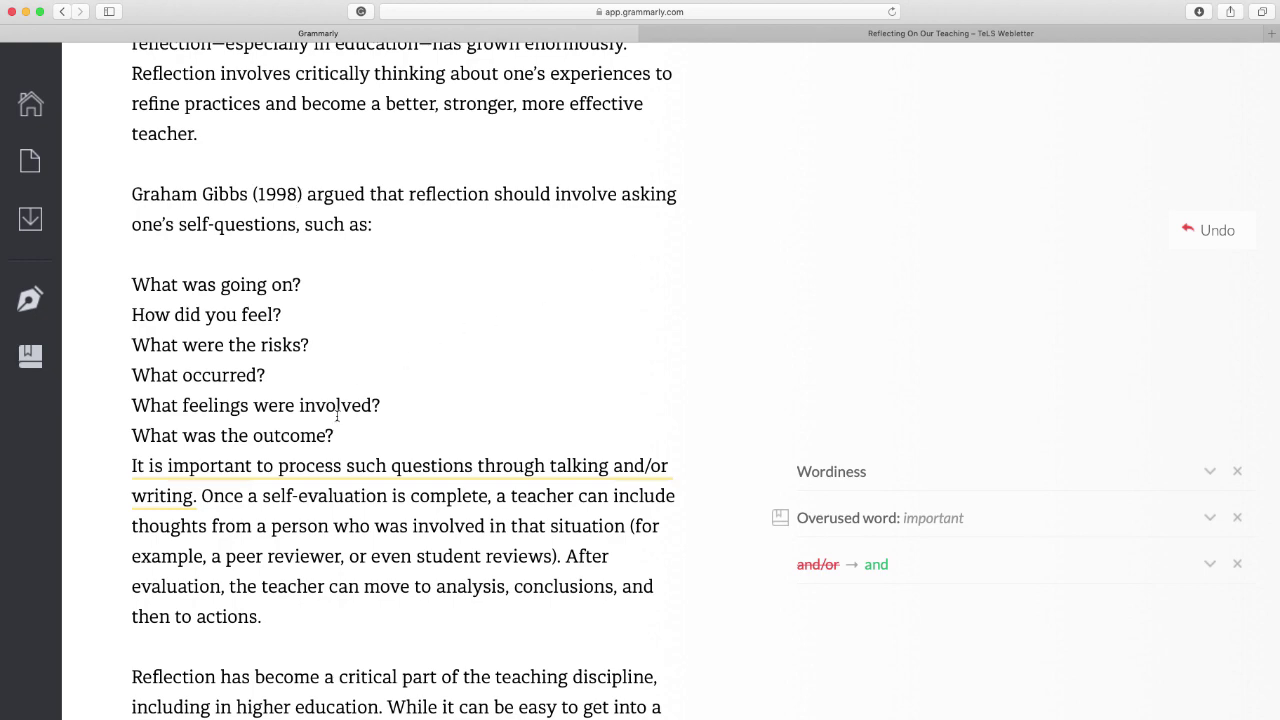
click(312, 469)
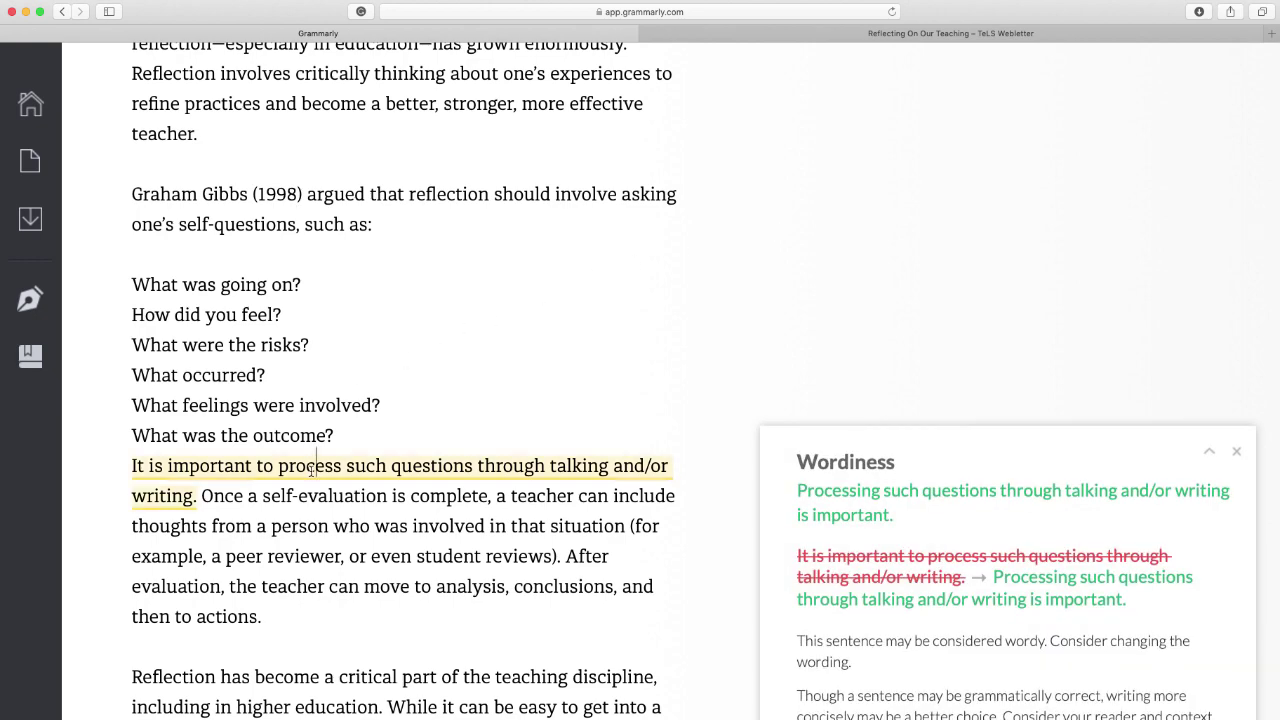
scroll(312, 469, down, 3)
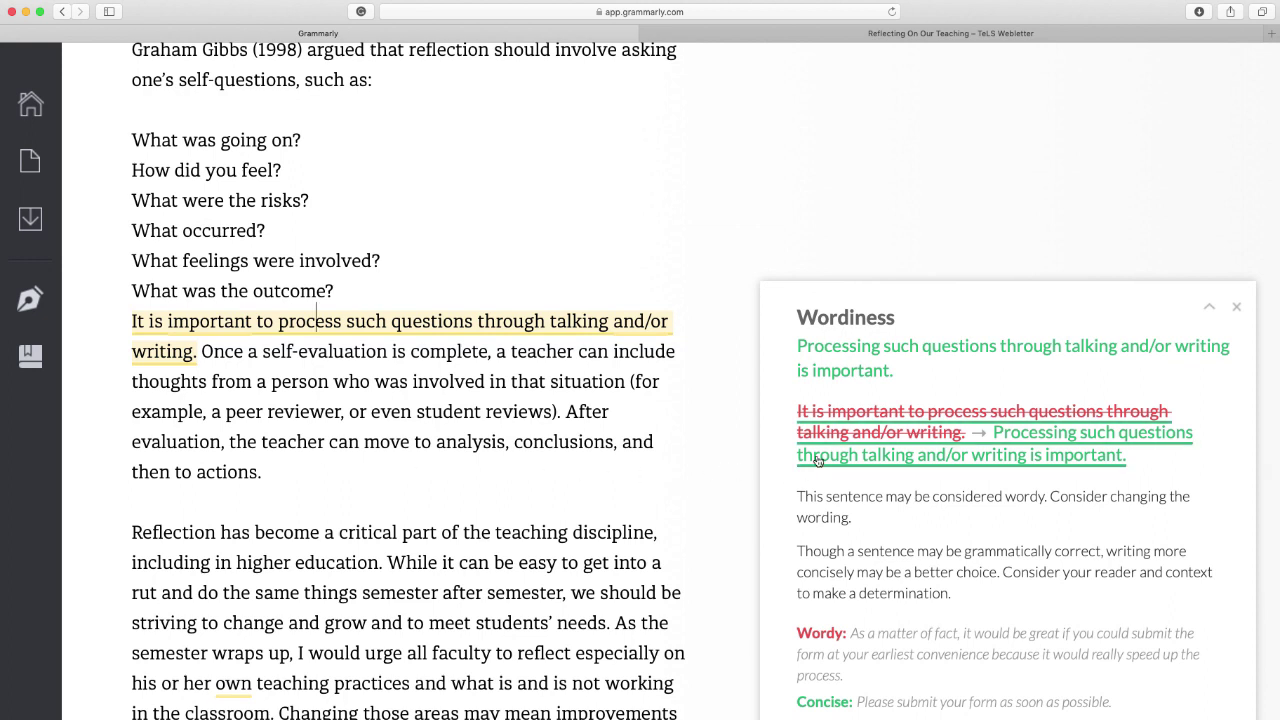
click(818, 459)
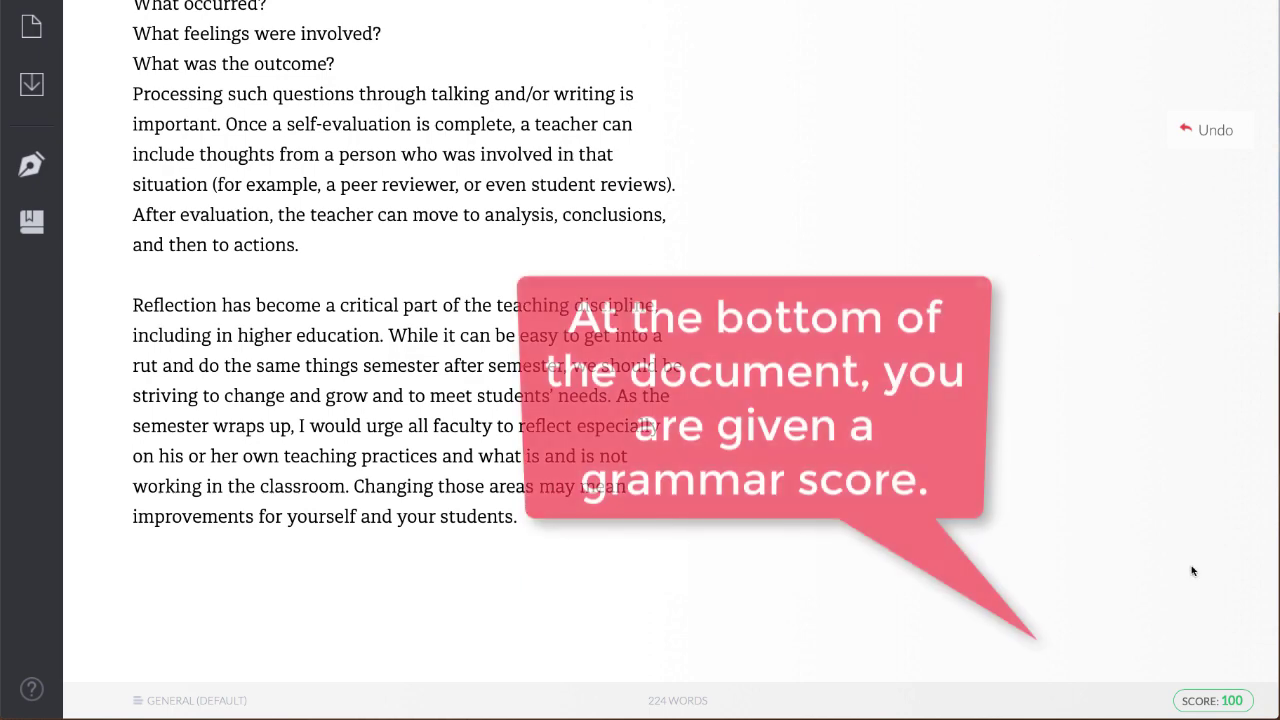
click(1228, 703)
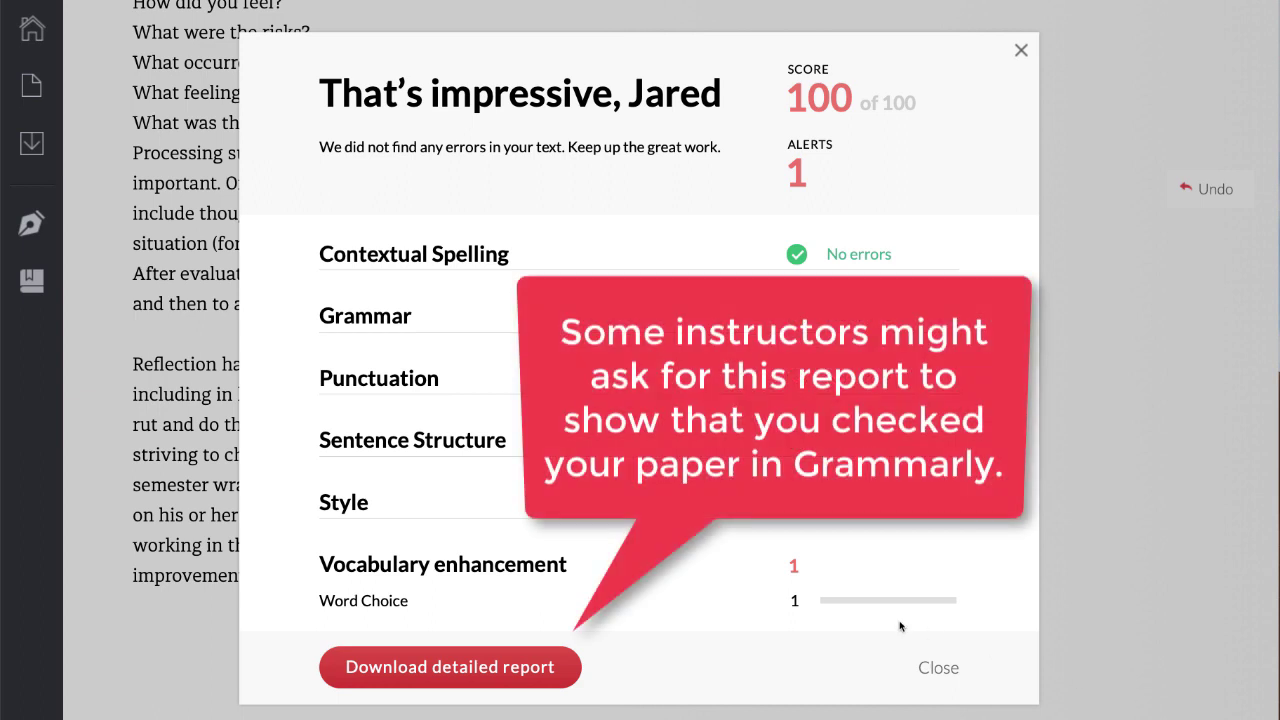
Download the detailed report, title the document 'My Awesome Essay 1', and return home.
click(563, 667)
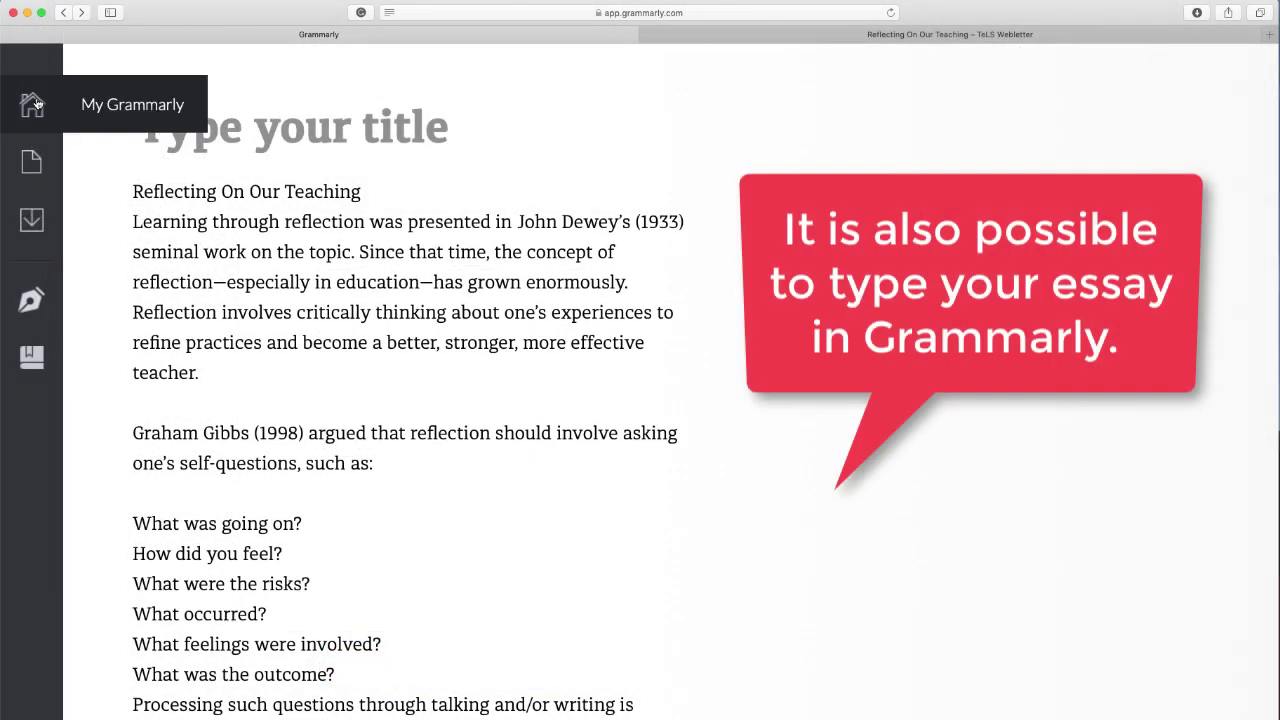
click(254, 138)
text(My A)
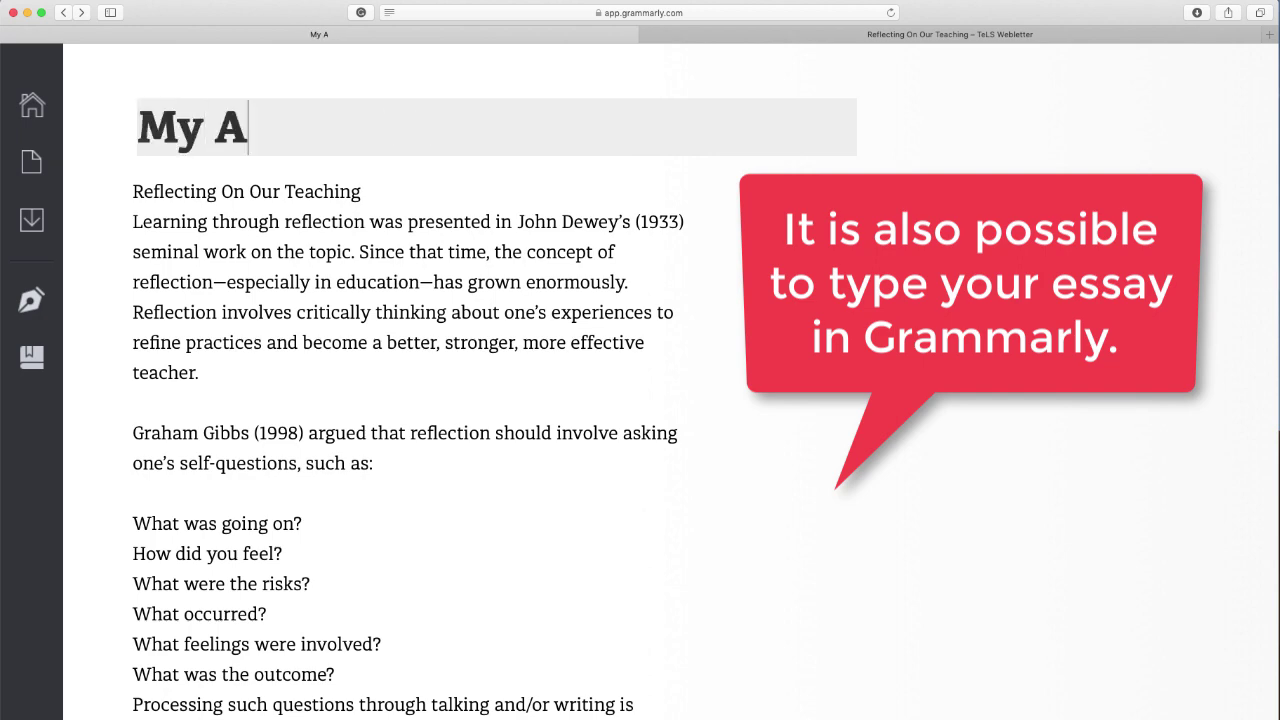
text(wesome Es)
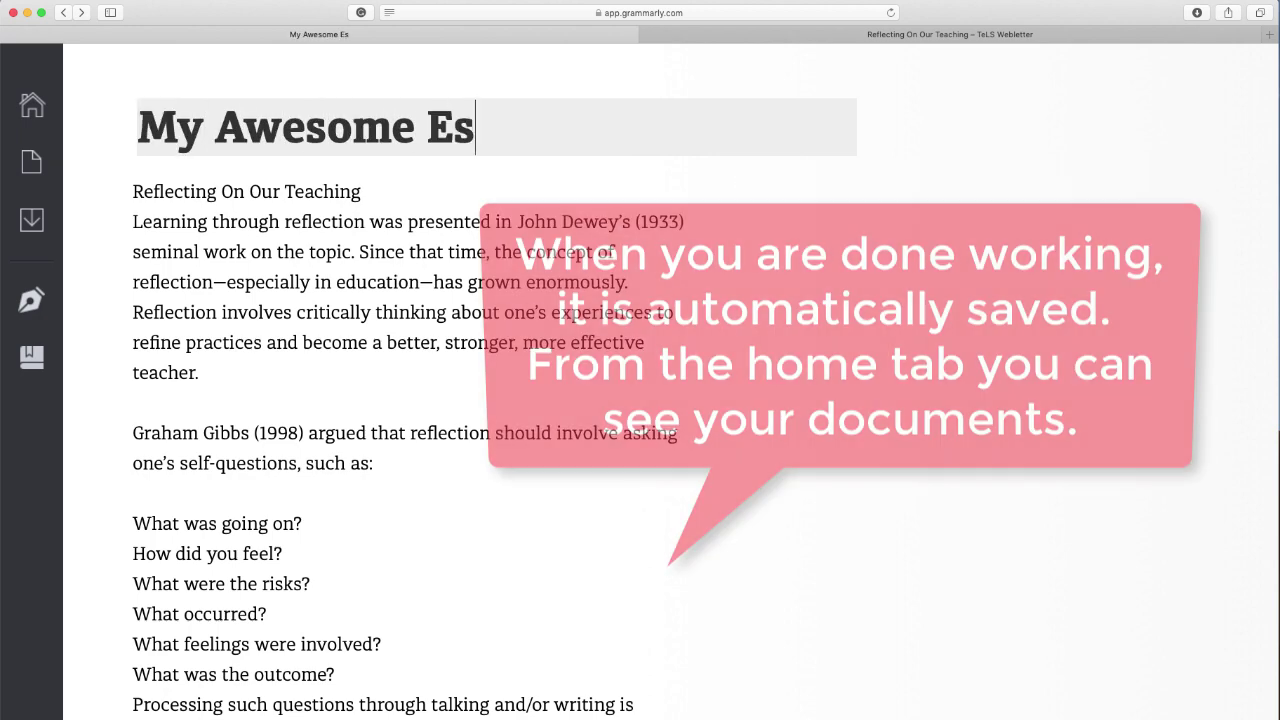
text(say 1)
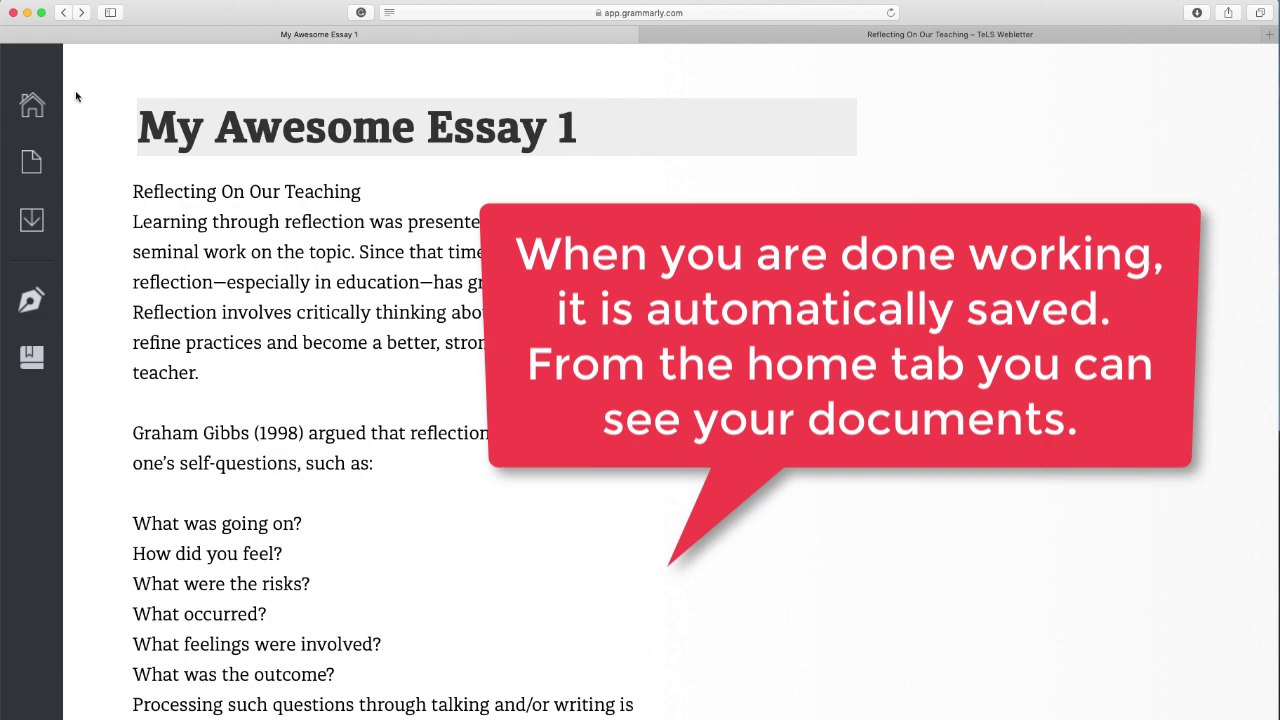
click(38, 103)
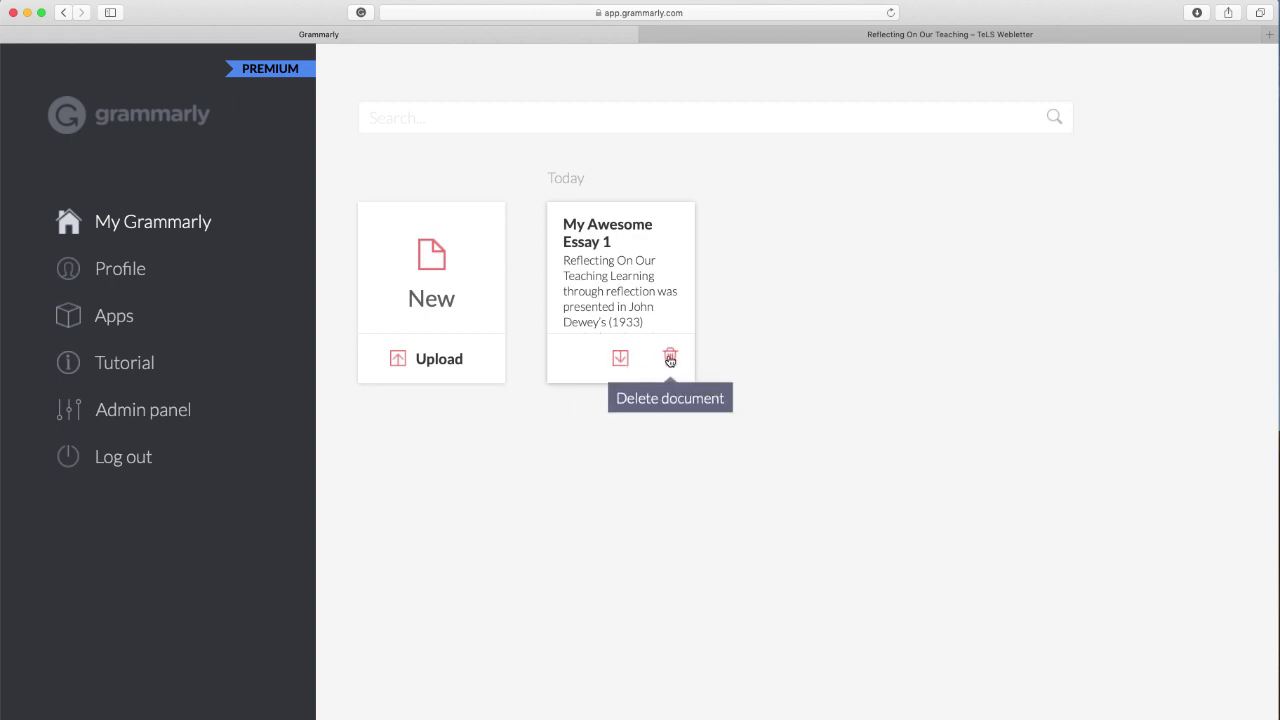
Delete 'My Awesome Essay 1' and upload 'Reflecting On Our Teaching' from the Desktop.
click(670, 358)
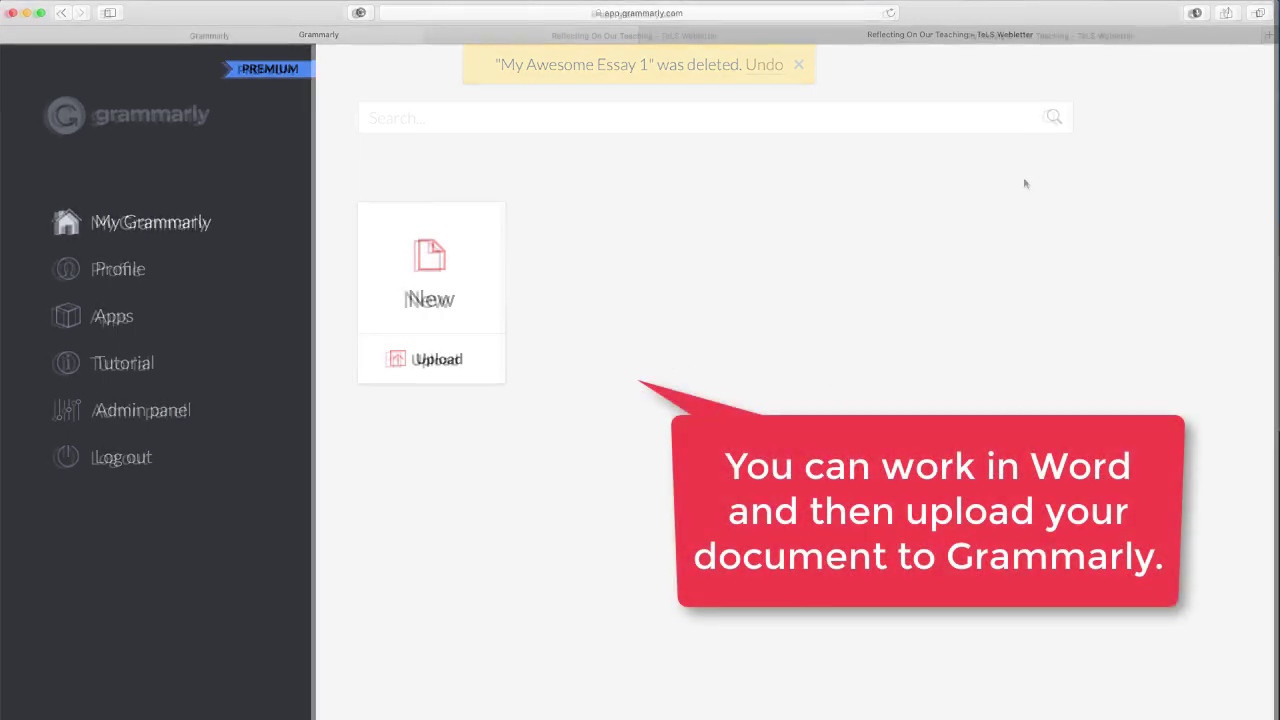
click(447, 367)
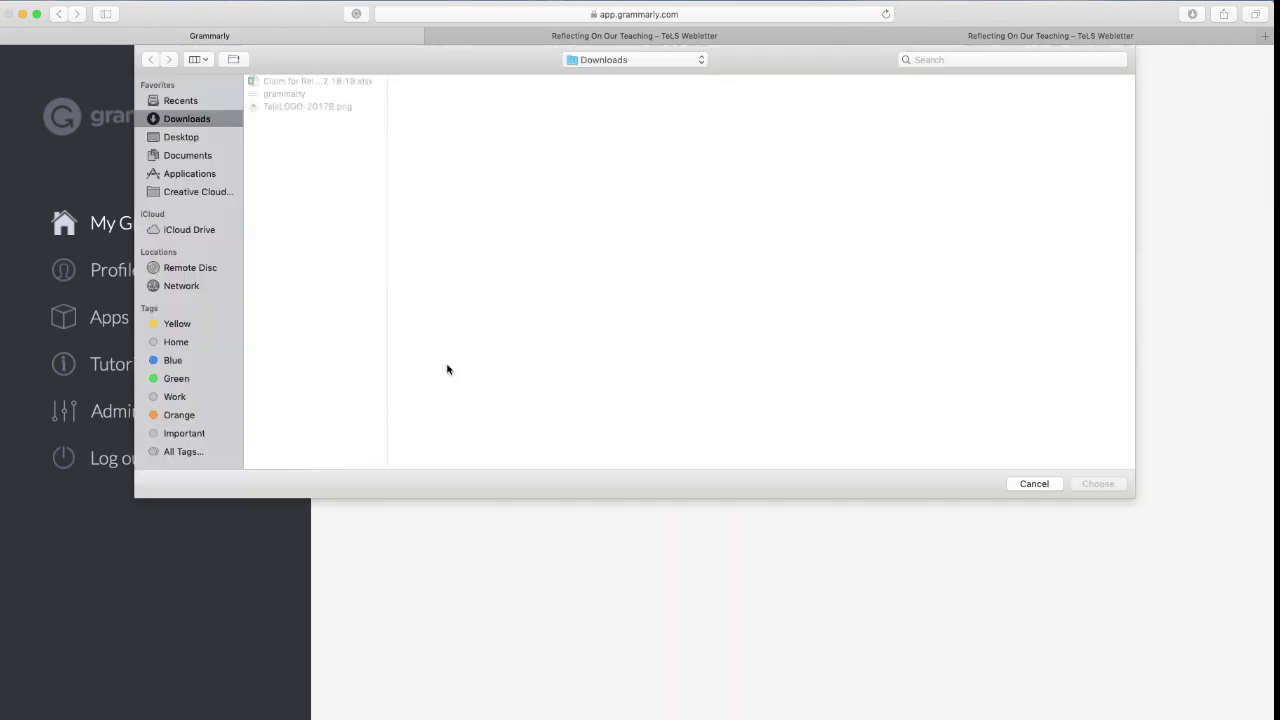
click(176, 138)
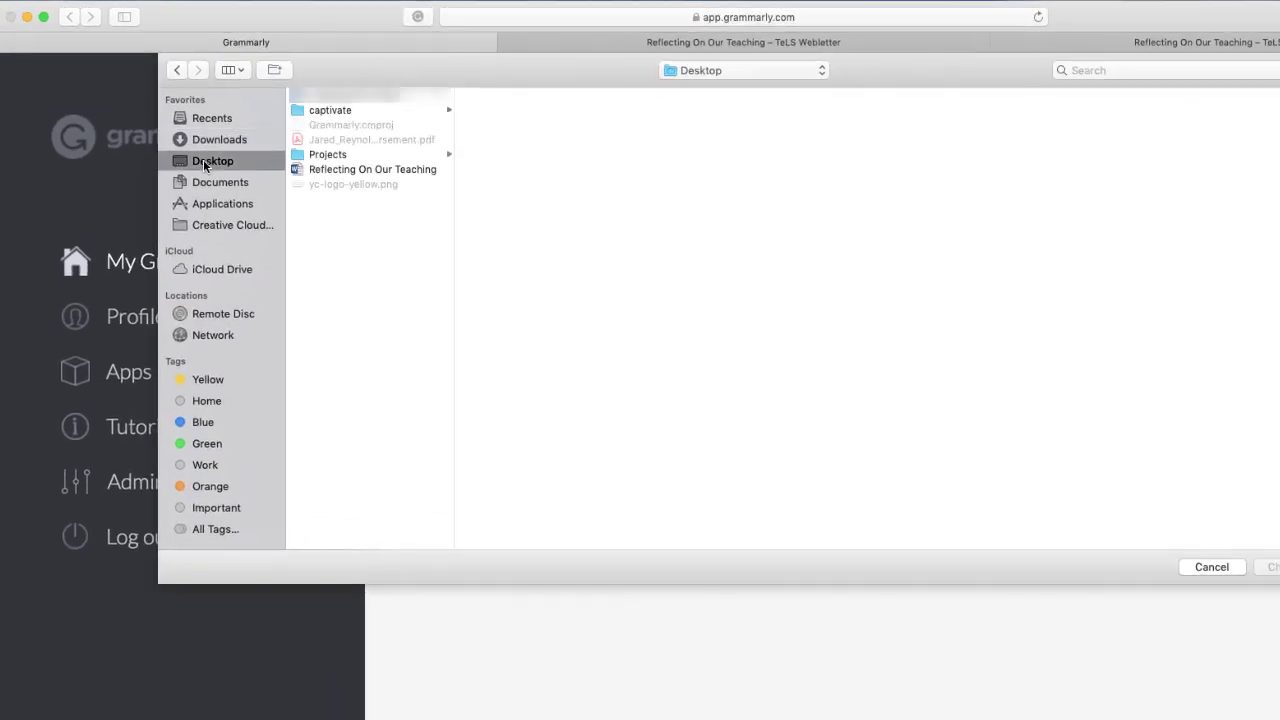
click(322, 172)
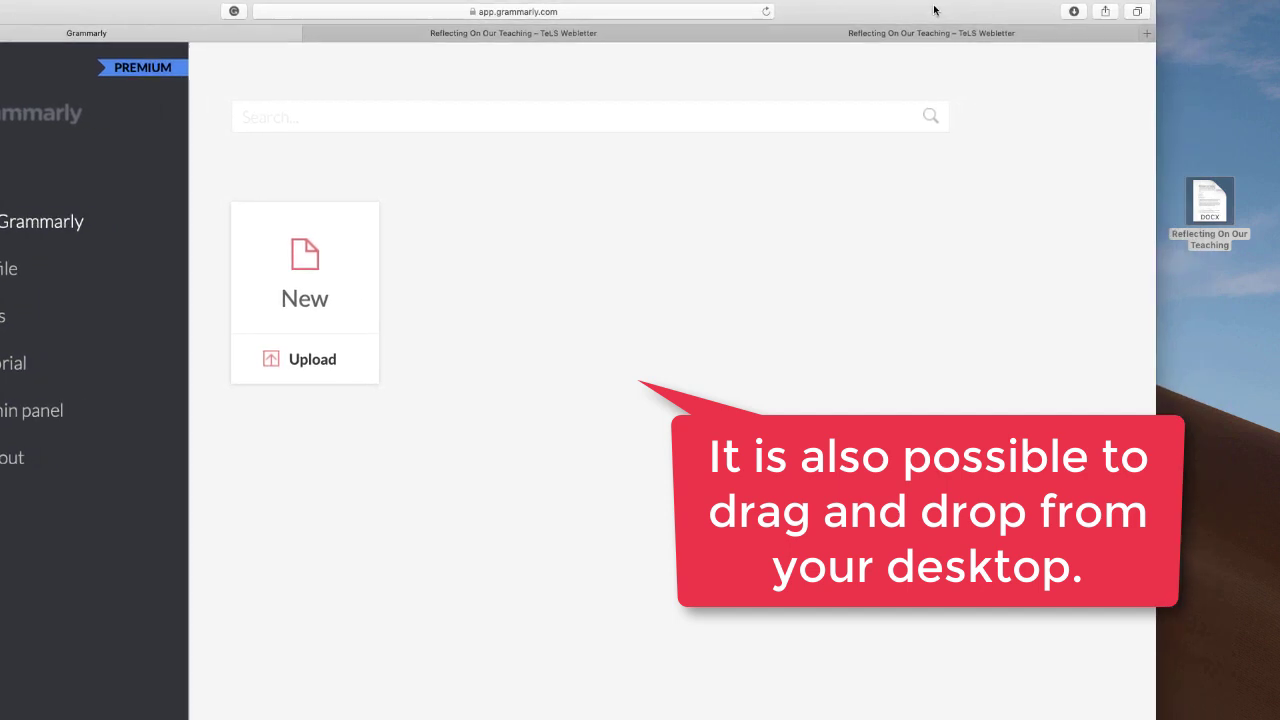
mouse_move(1210, 198)
mouse_down()
mouse_move(913, 254)
mouse_move(837, 253)
mouse_up()
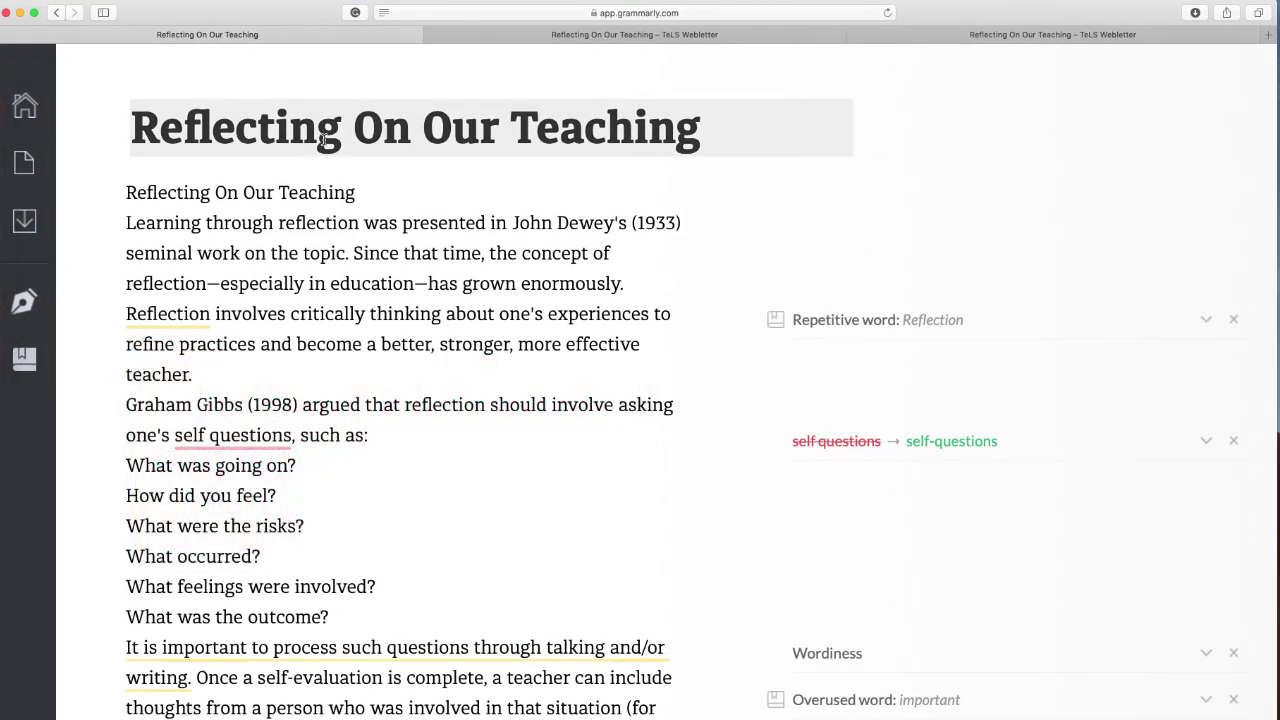
Scroll through the uploaded essay and its suggestion cards.
scroll(356, 341, down, 10)
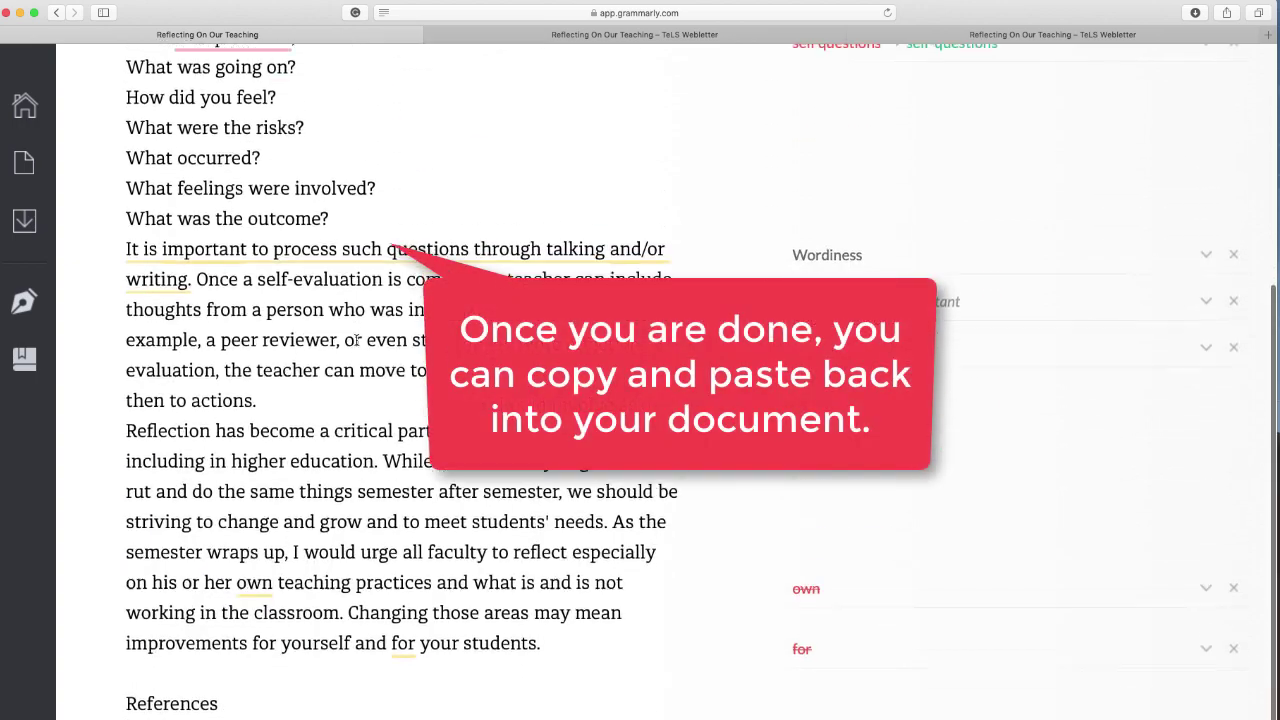
scroll(356, 341, up, 5)
scroll(356, 341, up, 4)
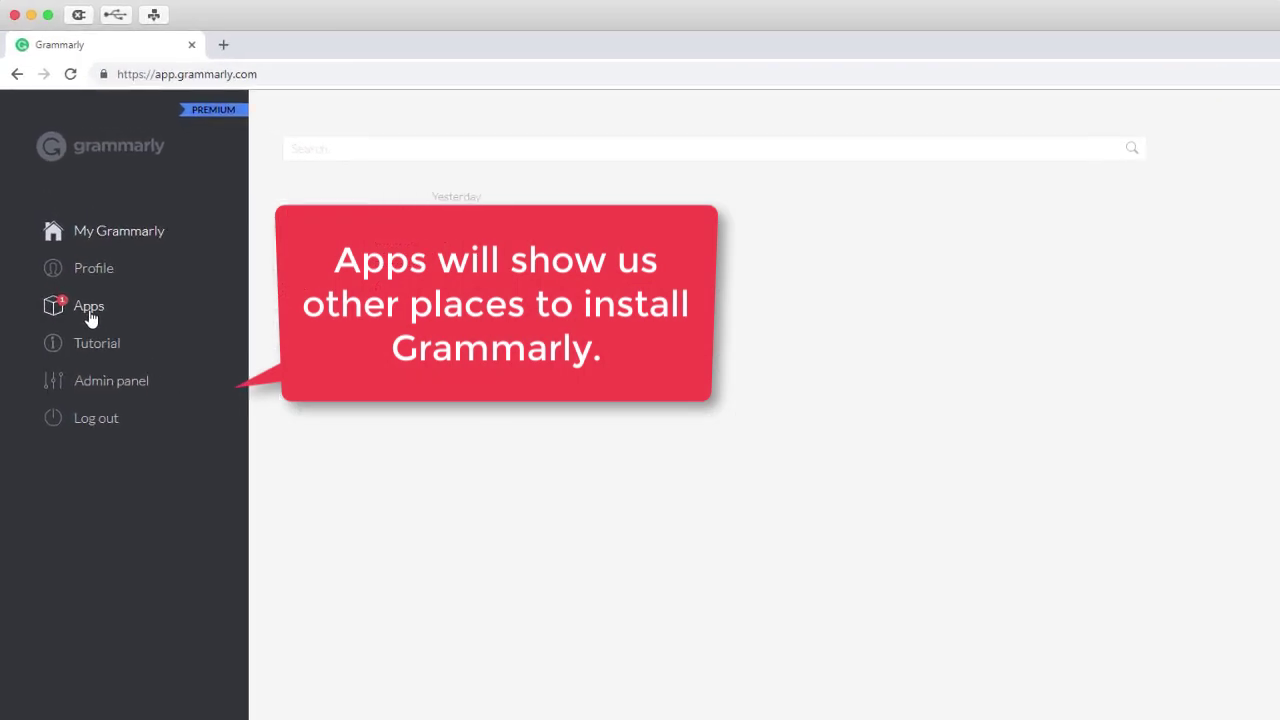
Install Grammarly for Chrome from the Apps page via the Chrome Web Store.
click(89, 312)
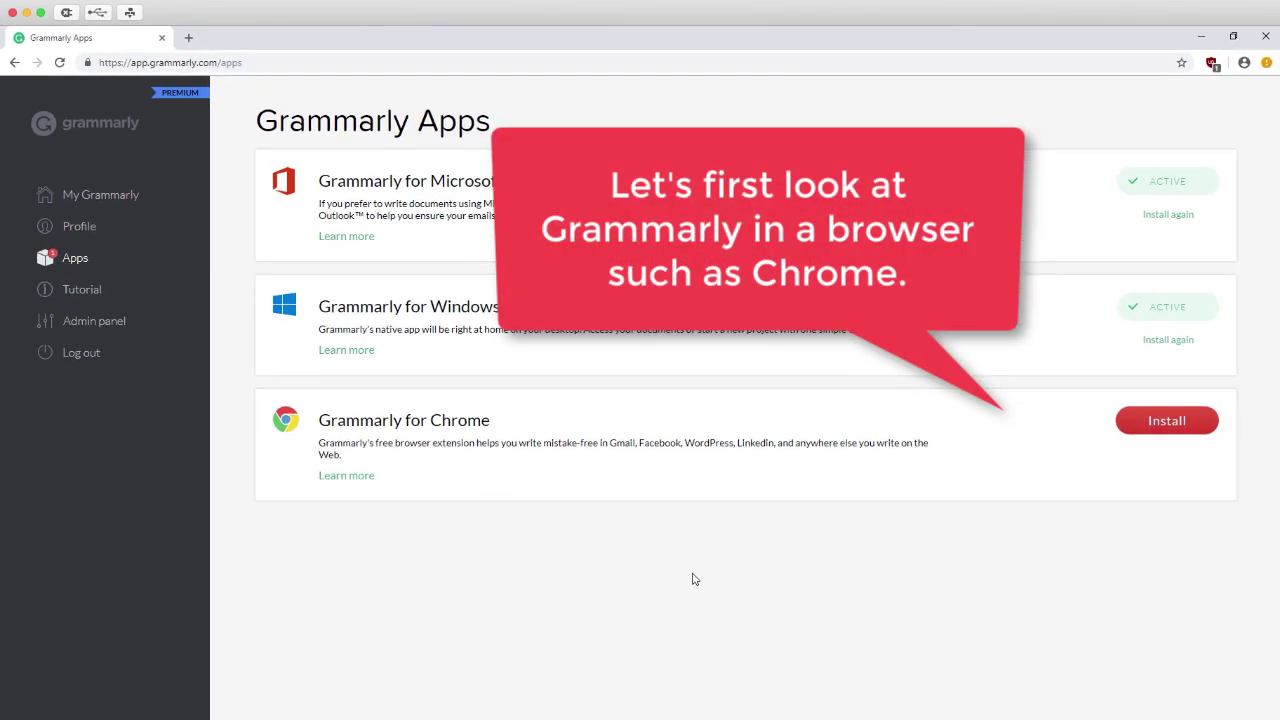
click(1159, 427)
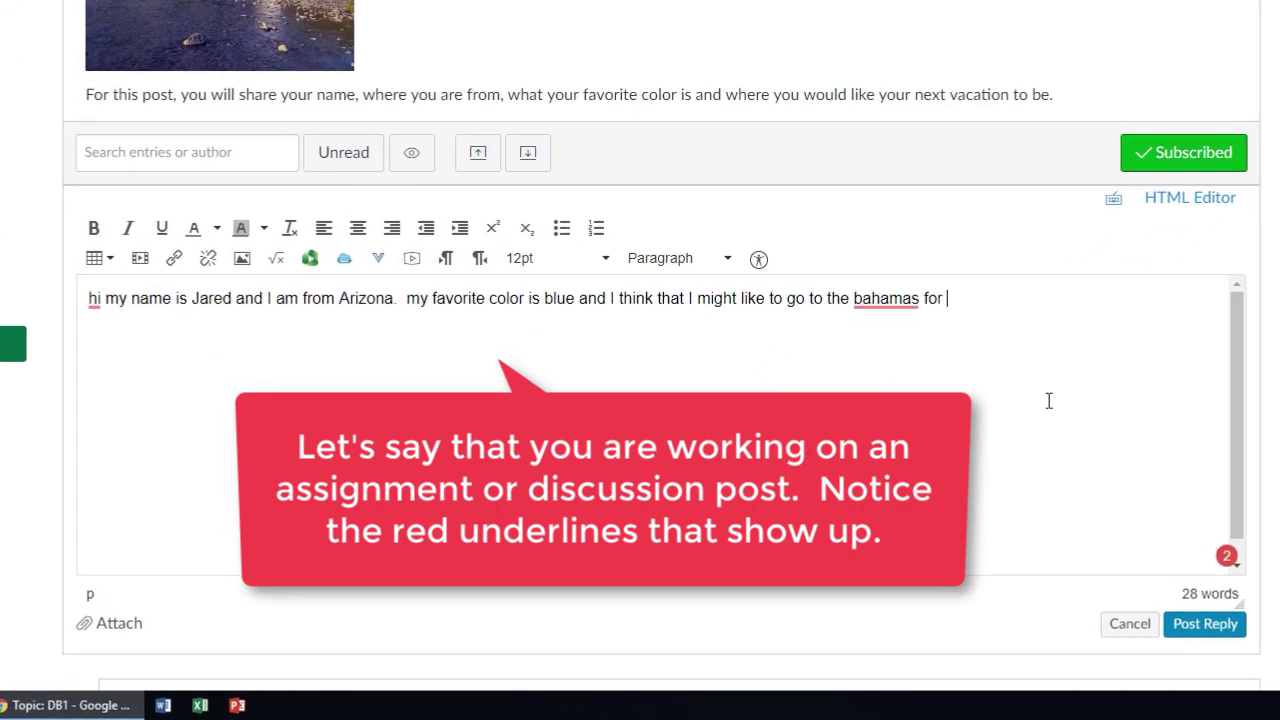
Finish the Canvas reply with 'my next vacation', add the comma after 'hi', and apply Grammarly's fixes.
text(my next vacation)
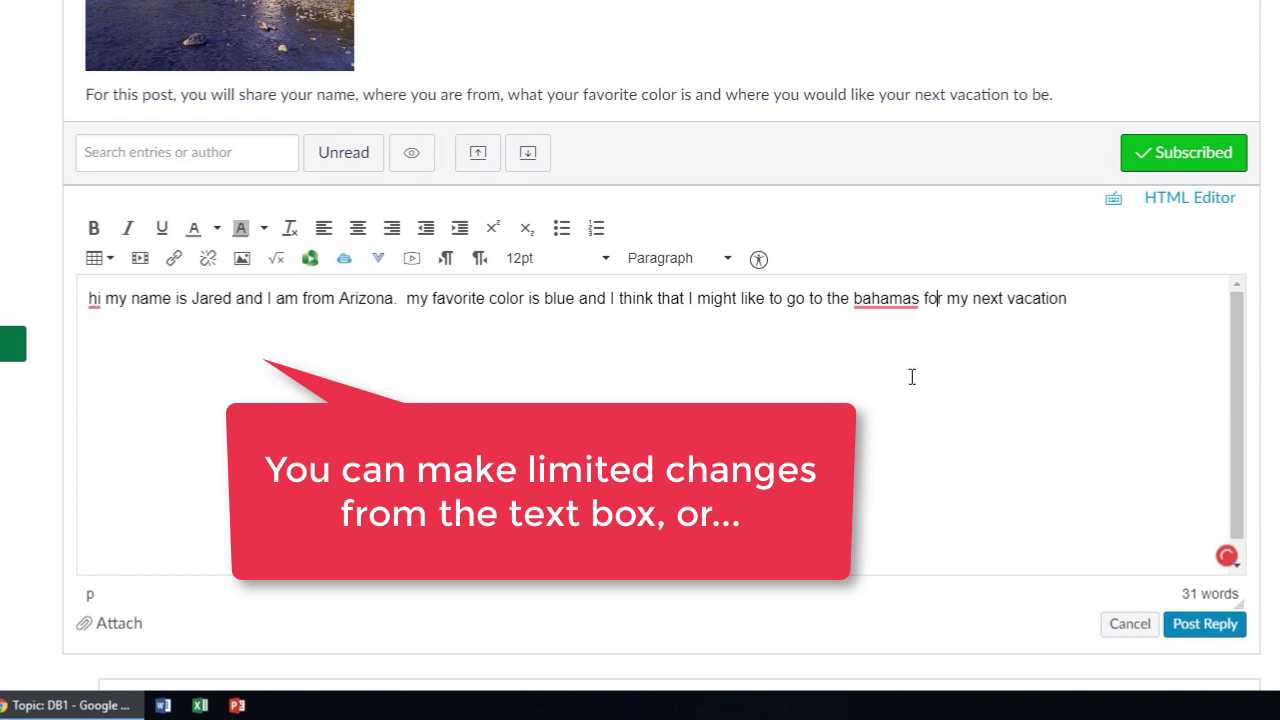
click(94, 300)
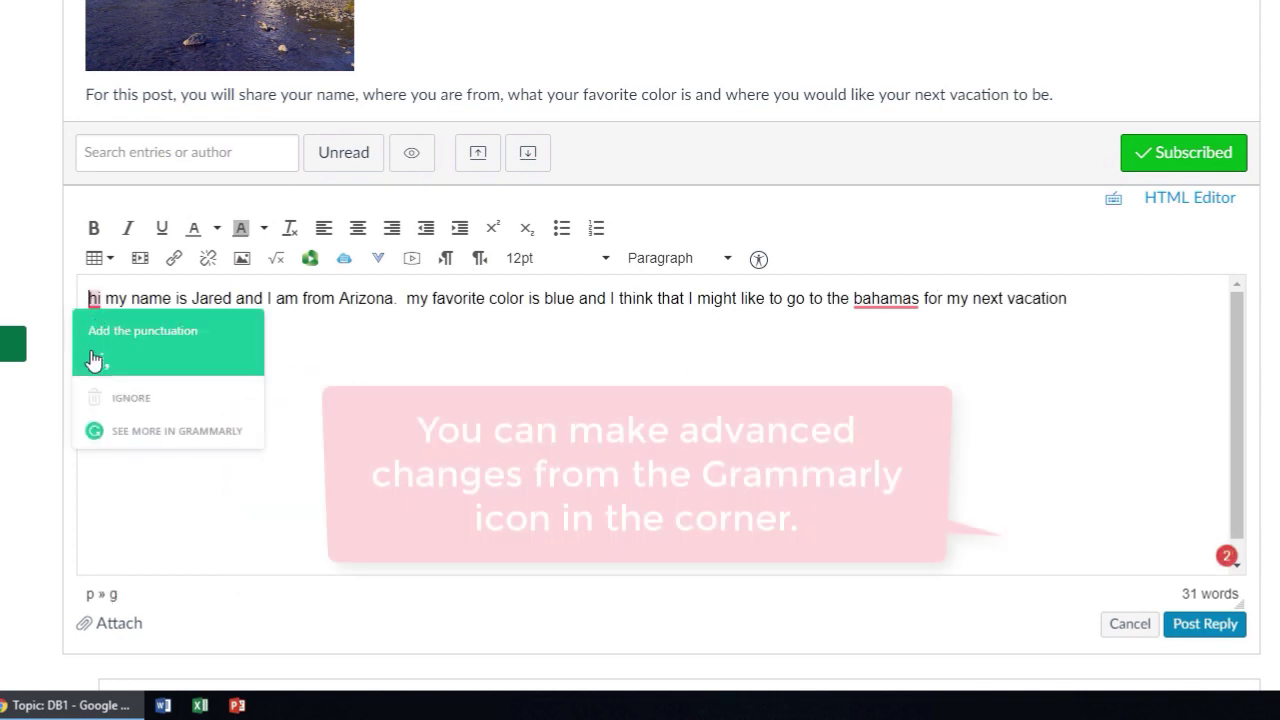
click(95, 360)
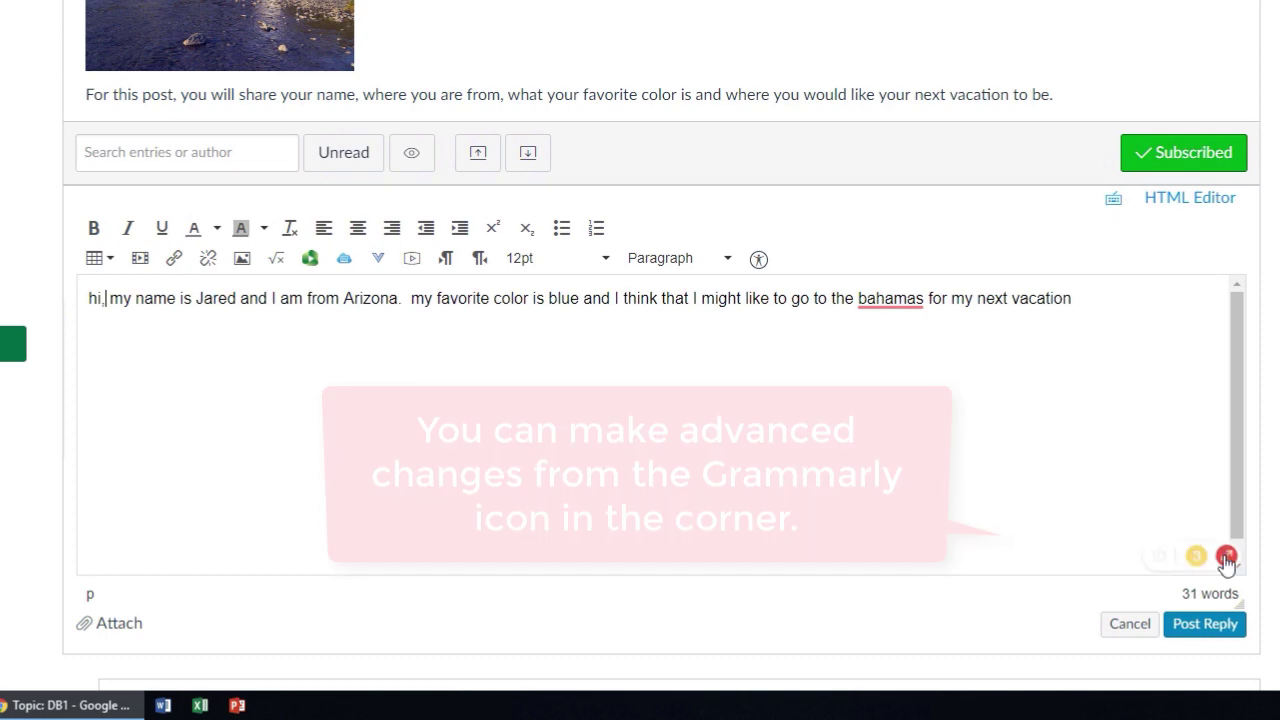
click(1193, 560)
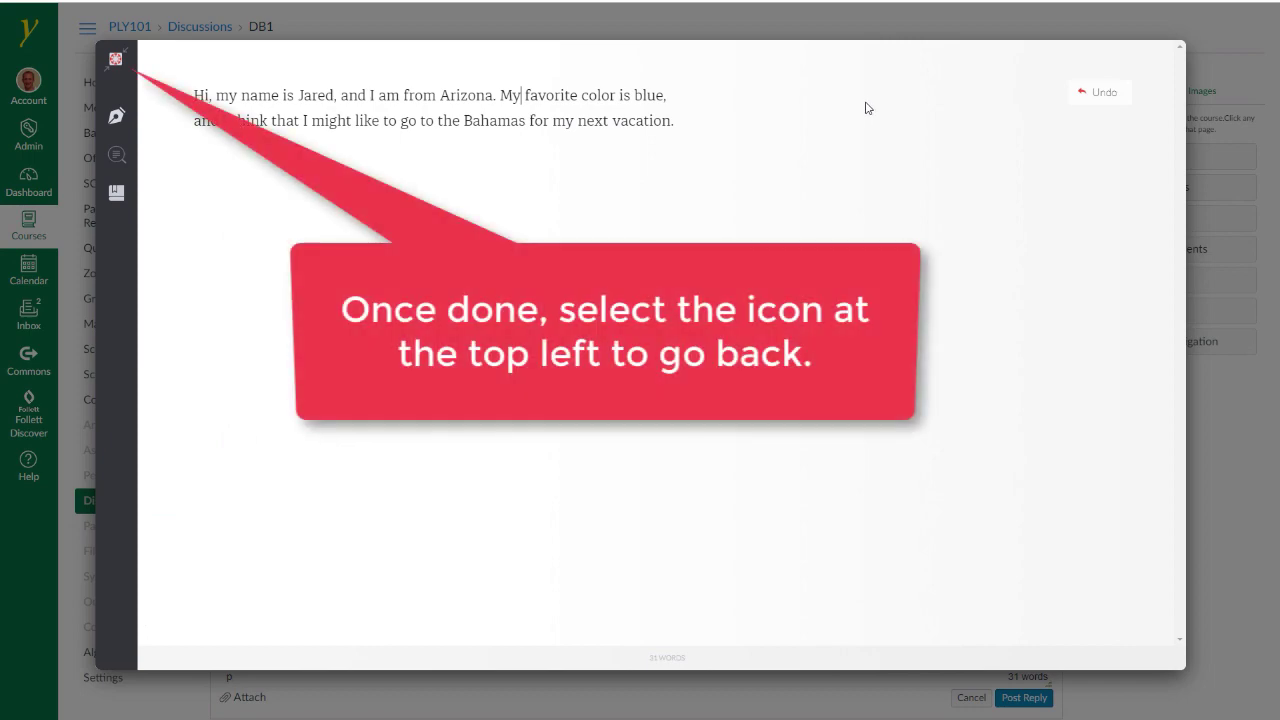
click(116, 62)
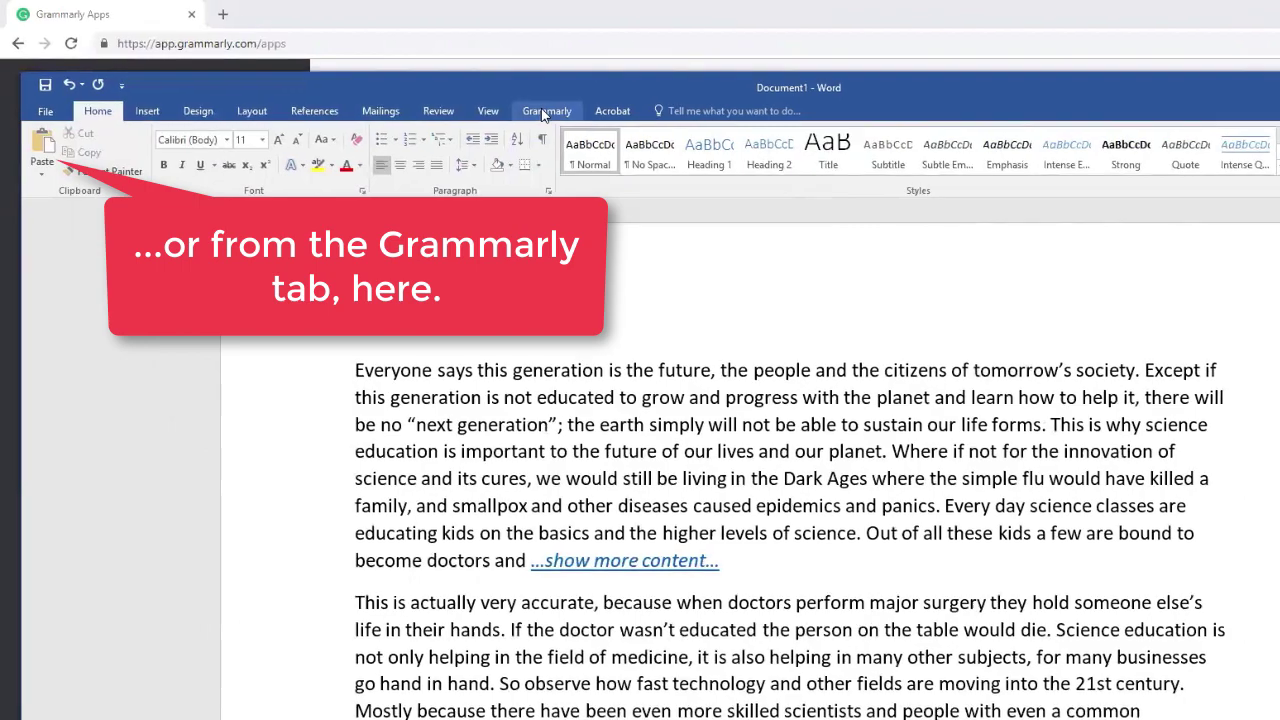
Toggle Contextual Spelling, change 'Every day' to 'Everyday', and ignore the unclear-antecedent note on 'This'.
click(544, 113)
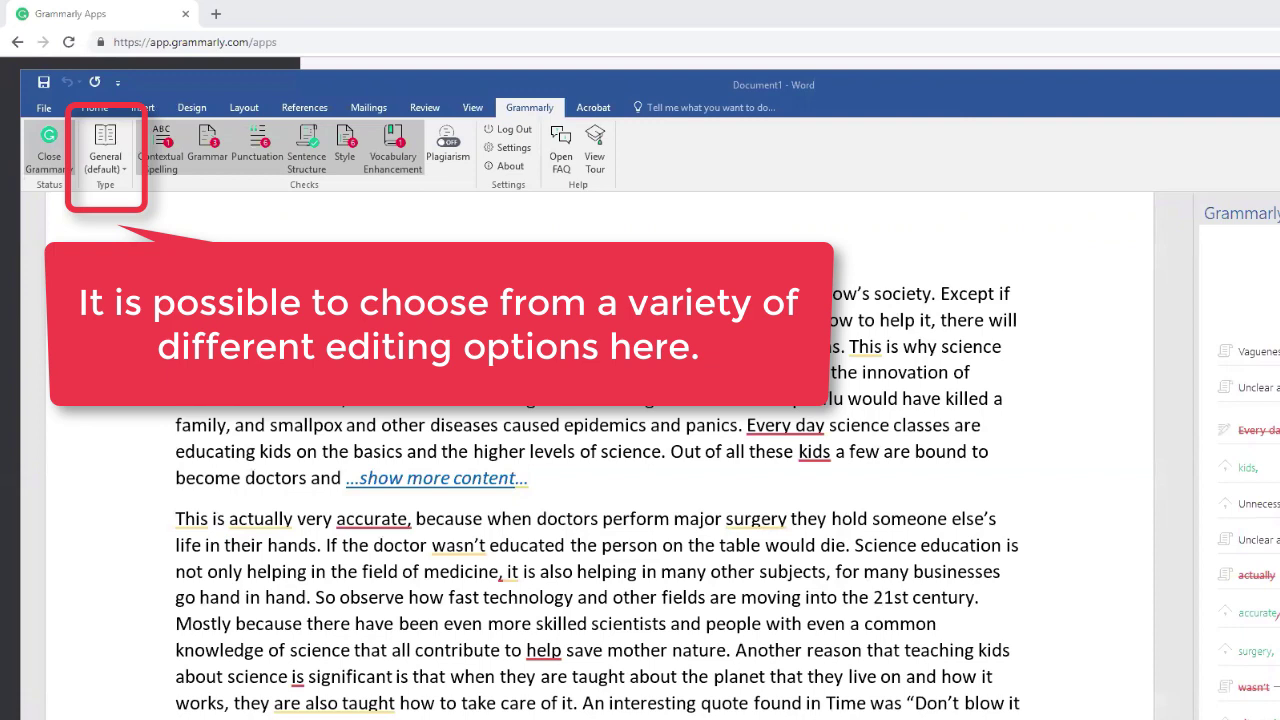
click(163, 143)
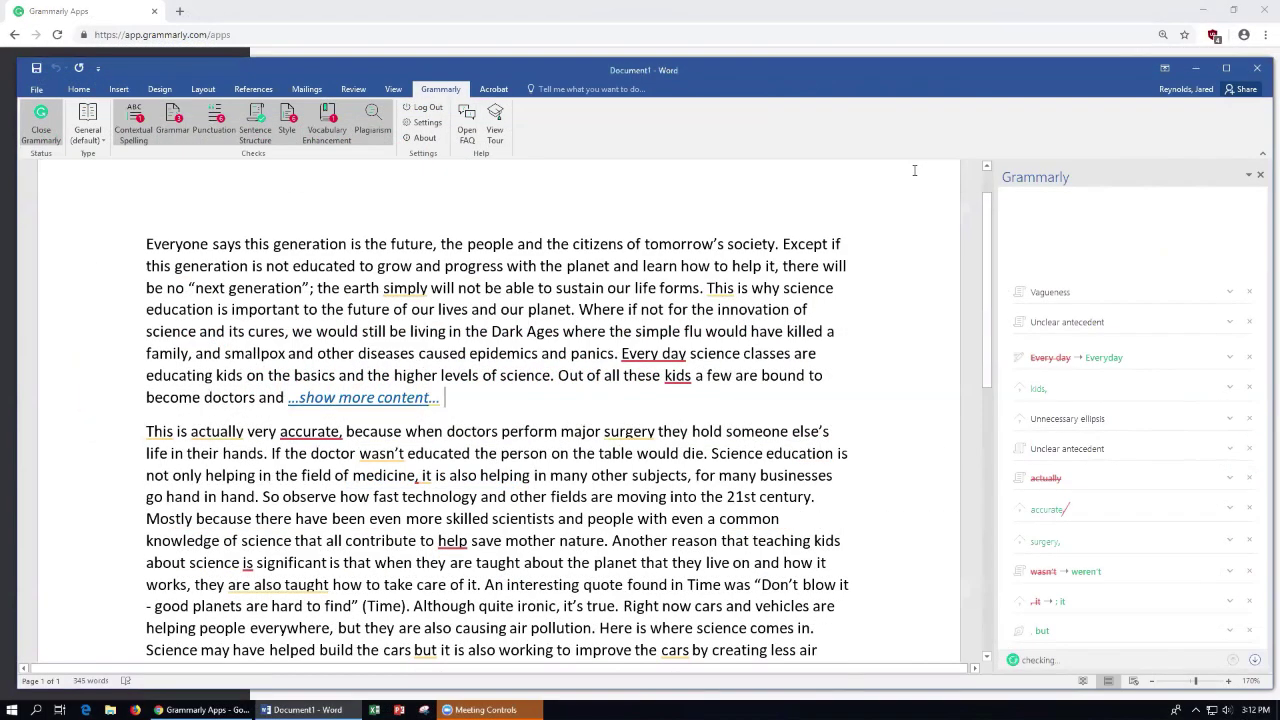
click(659, 354)
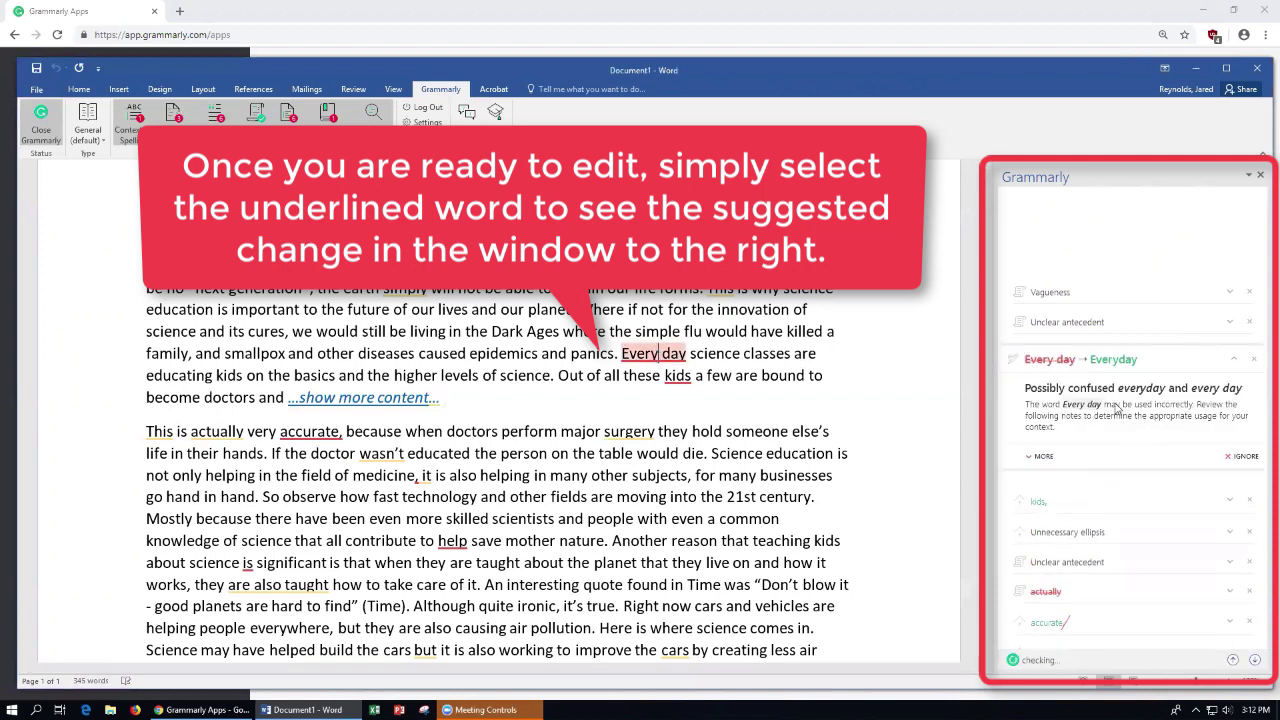
click(1107, 366)
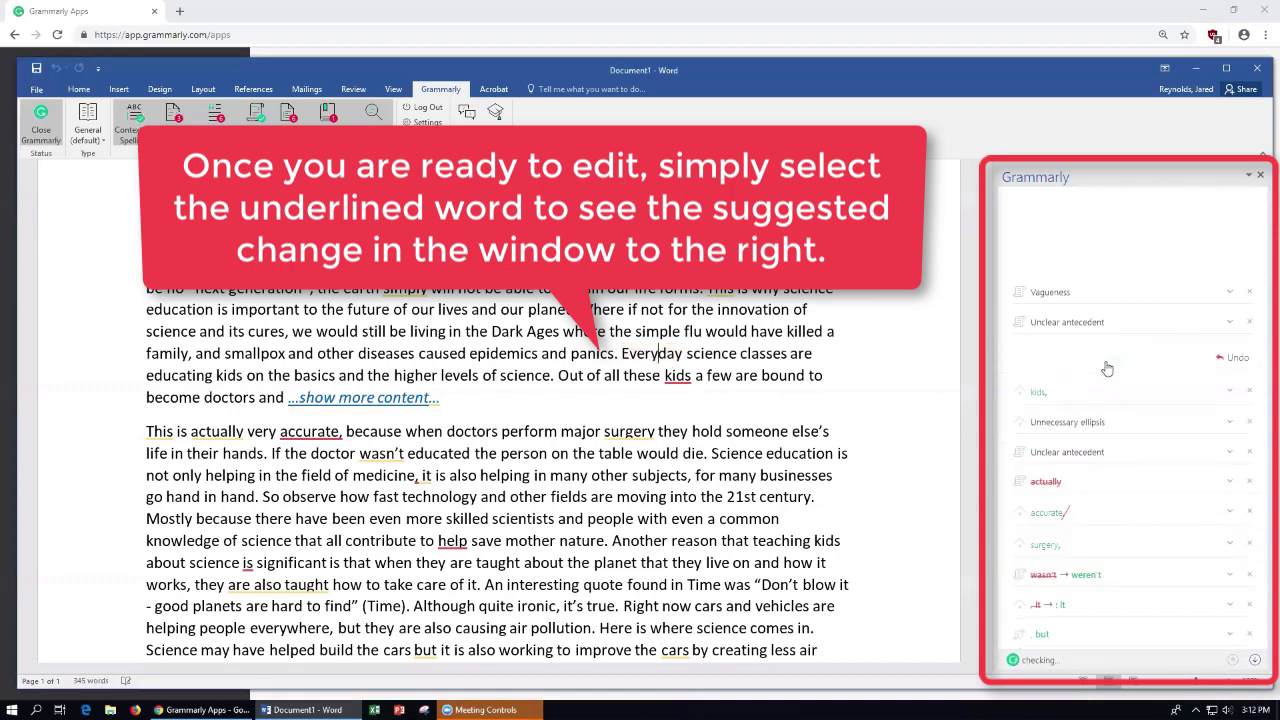
click(150, 431)
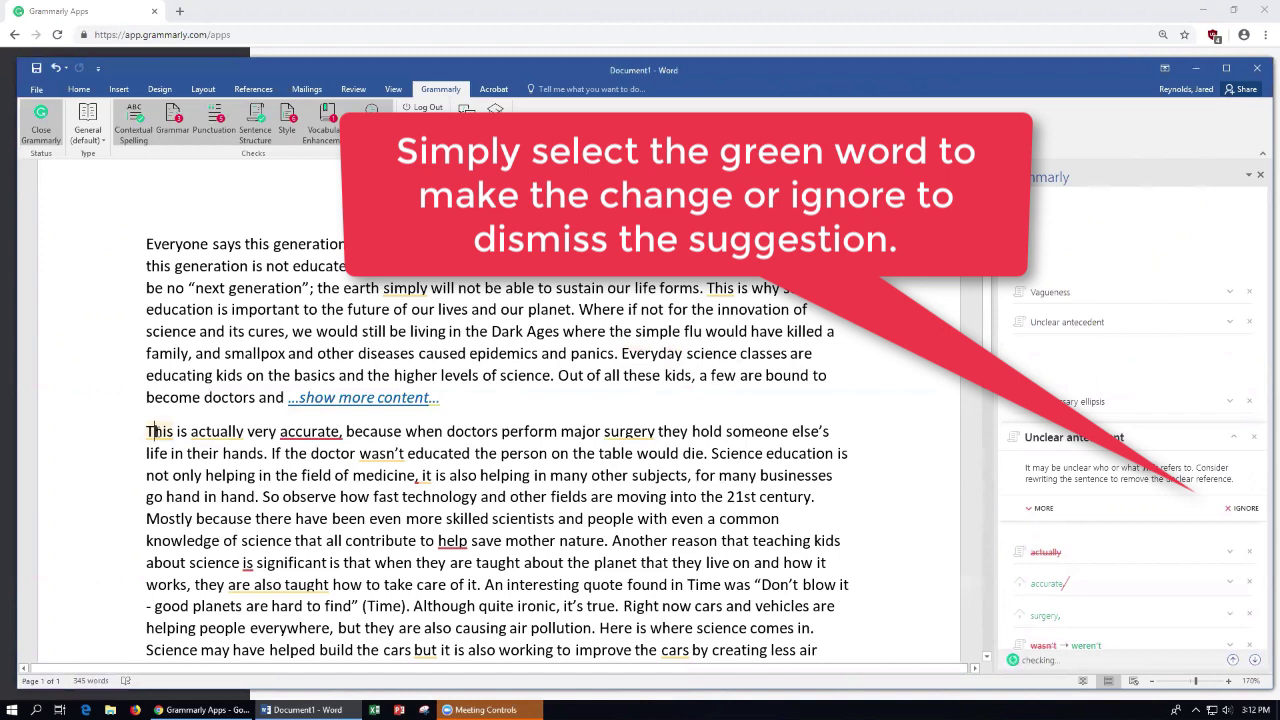
click(1239, 510)
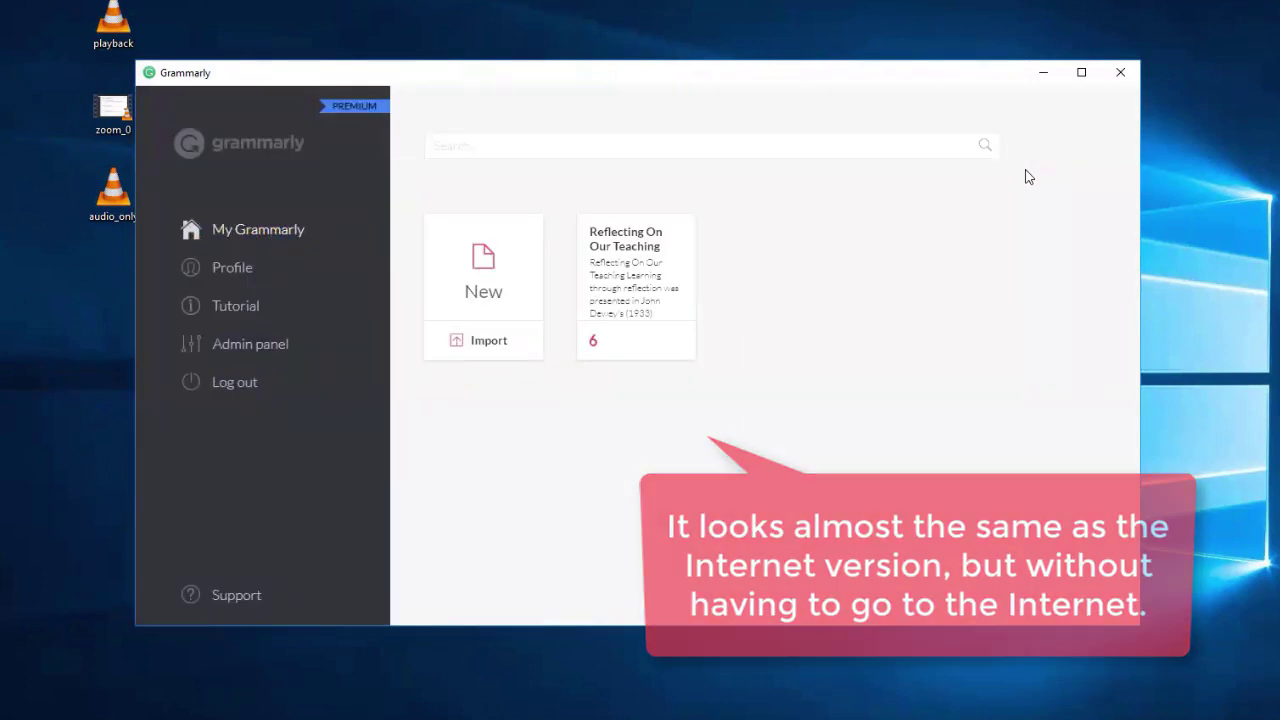
Create a blank document from the New card on the My Grammarly page.
click(489, 272)
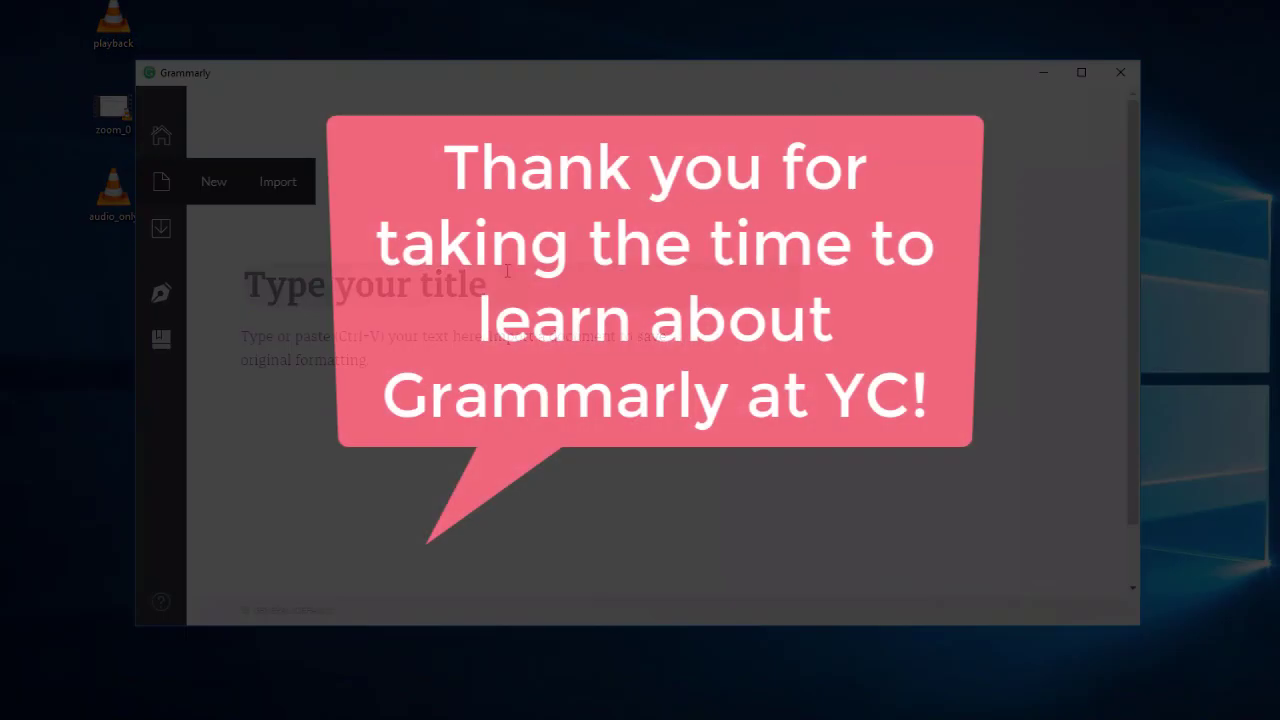